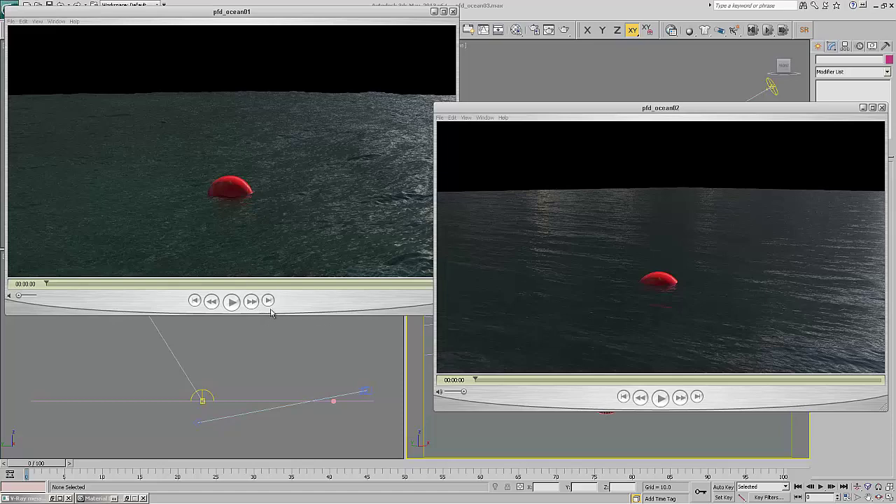
- Play the pfd_ocean01 and pfd_ocean02 clips side by side in QuickTime to compare the buoy renders
left_click(232, 307)
left_click(234, 304)
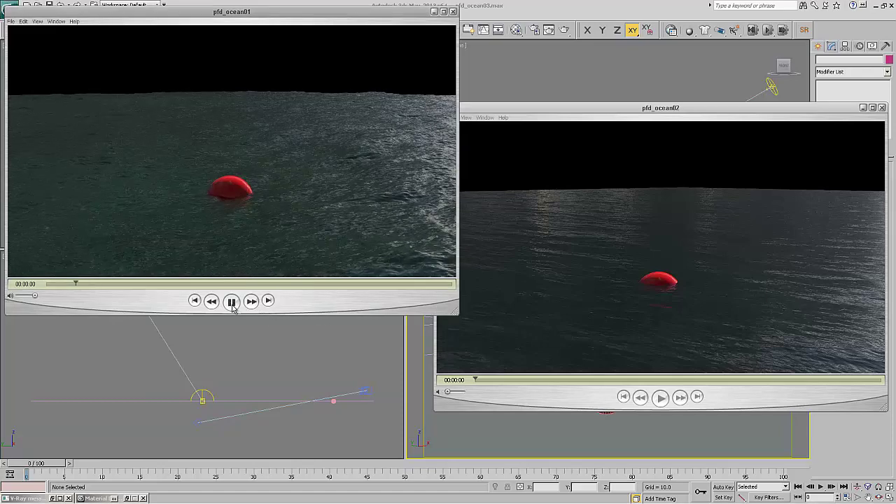
left_click(659, 399)
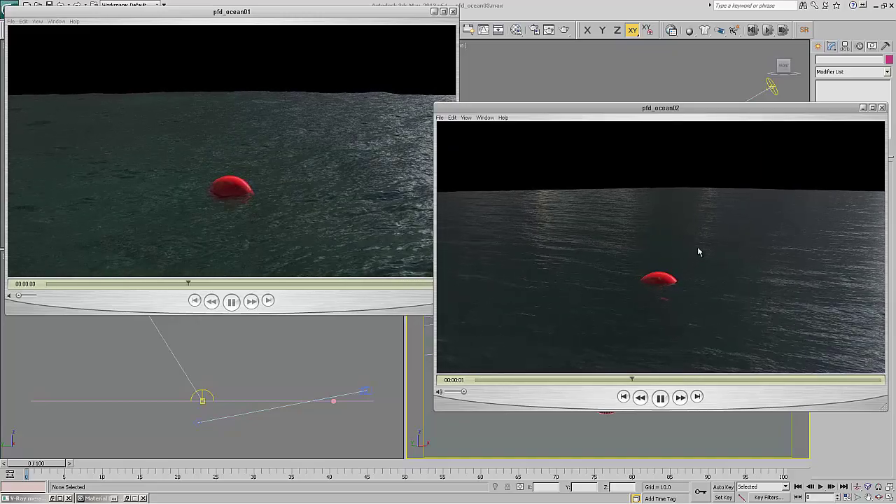
left_click(219, 24)
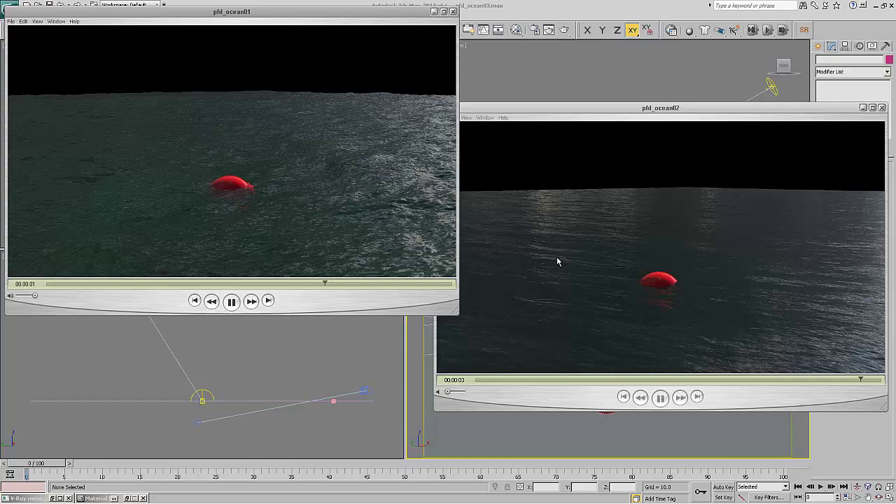
- Close both QuickTime render windows and select the Plane001 ocean plane
left_click(453, 12)
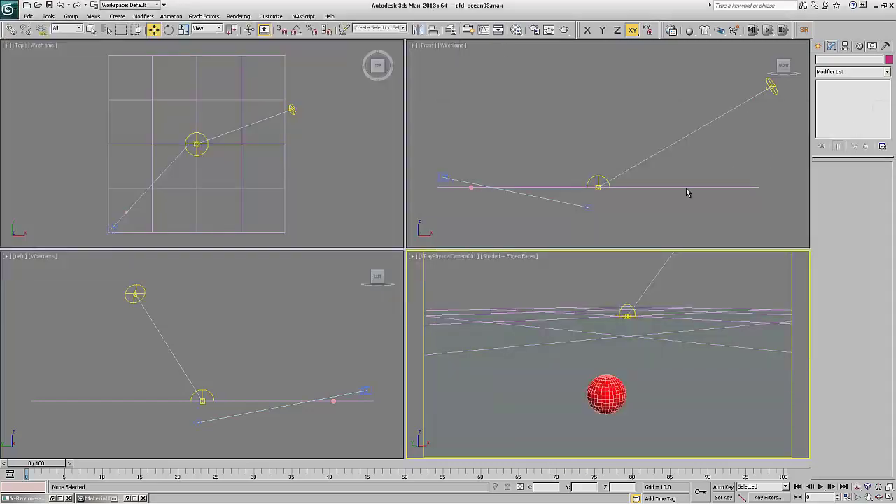
left_click(881, 108)
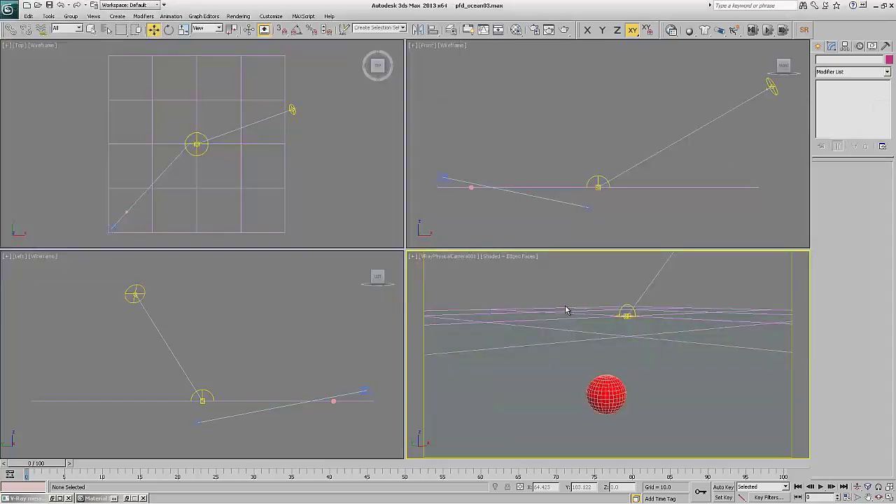
left_click(521, 329)
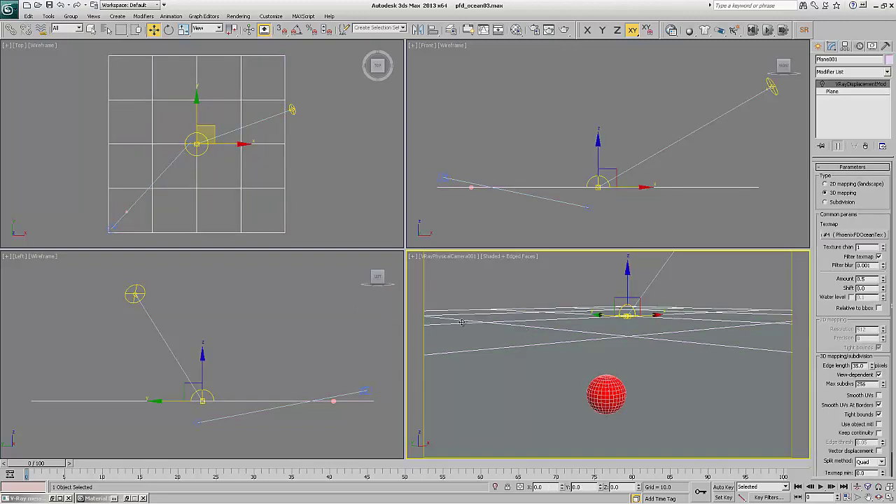
- Inspect Map #4 PhoenixFDOceanTex in the Material Editor, then close it and deselect the plane
left_click(516, 30)
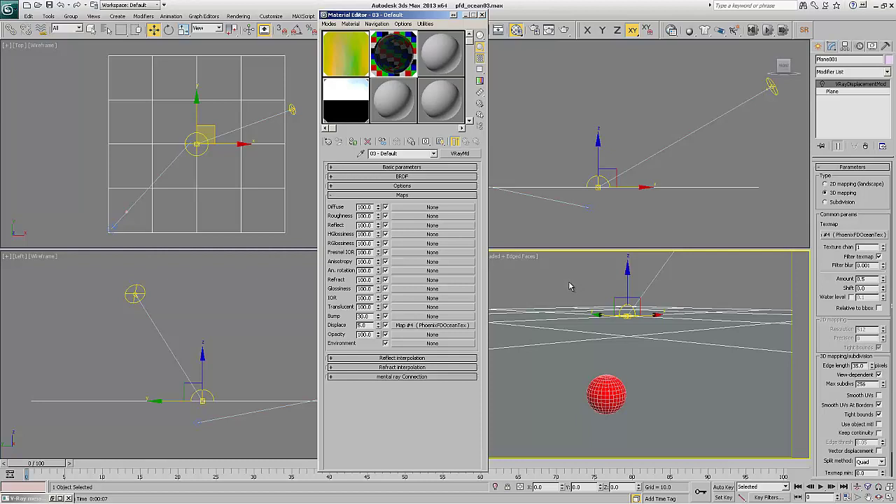
left_click(360, 65)
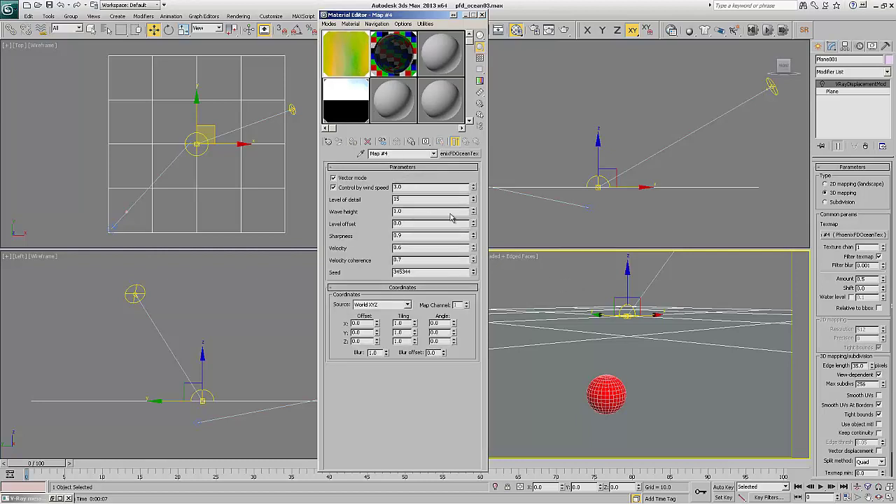
left_click(483, 15)
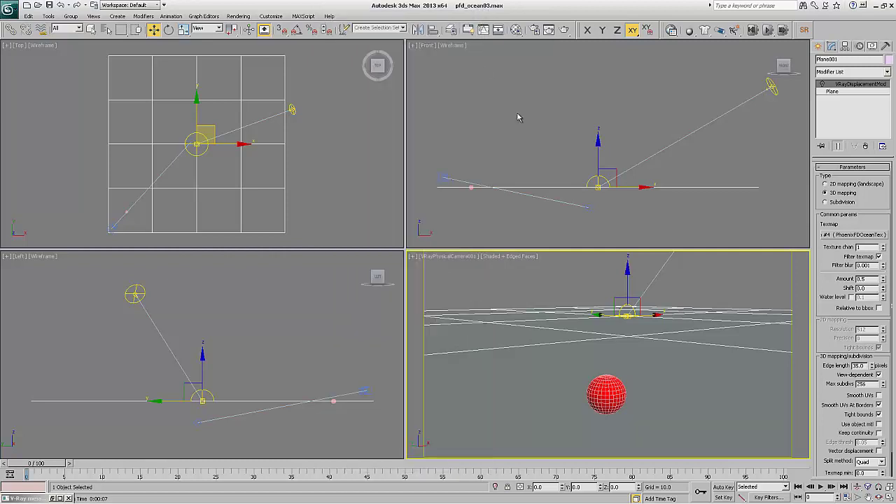
left_click(479, 299)
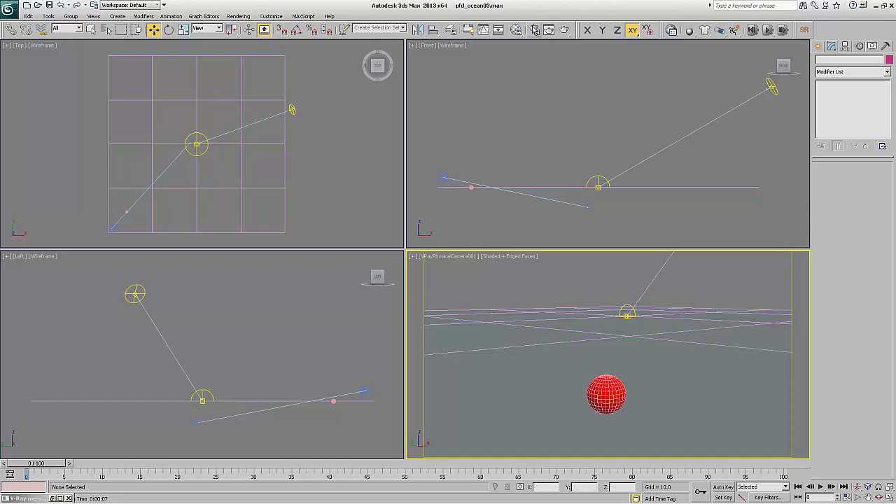
left_click(534, 30)
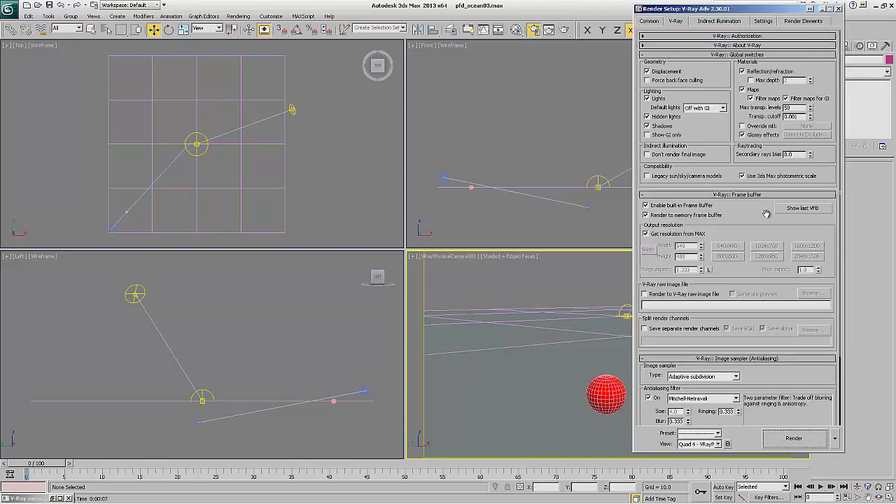
left_click(656, 22)
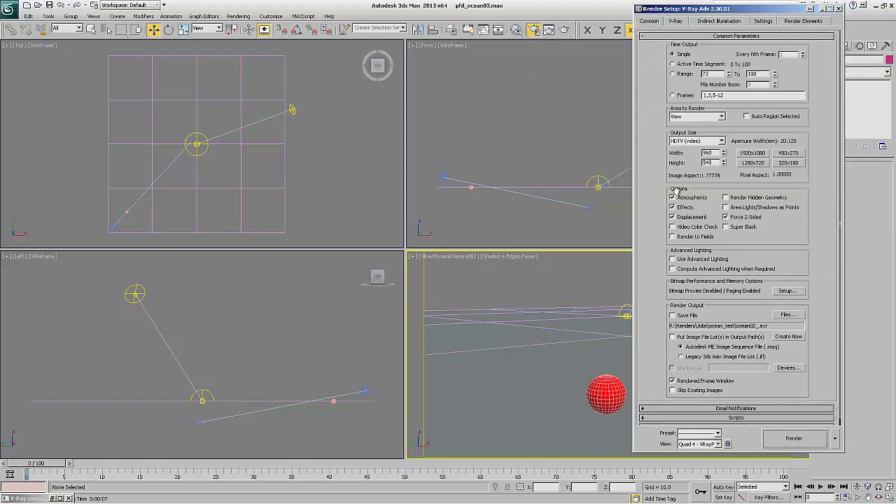
double_click(713, 152)
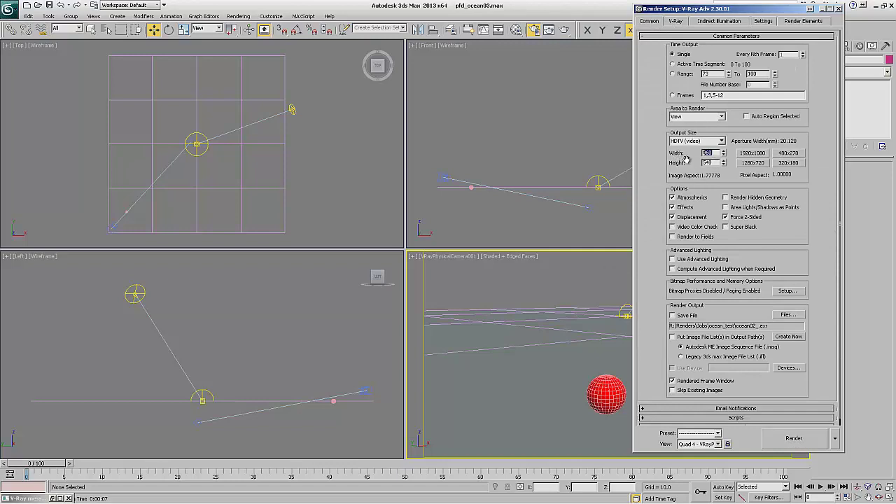
left_click(678, 23)
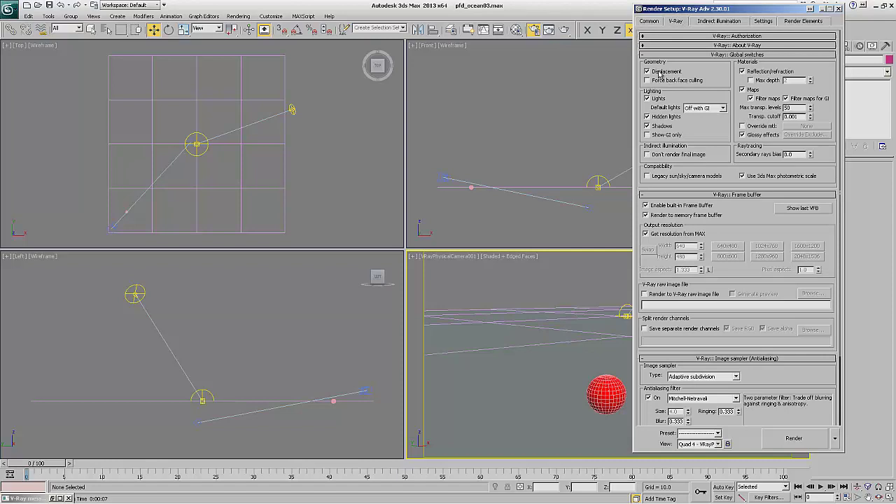
left_click(665, 194)
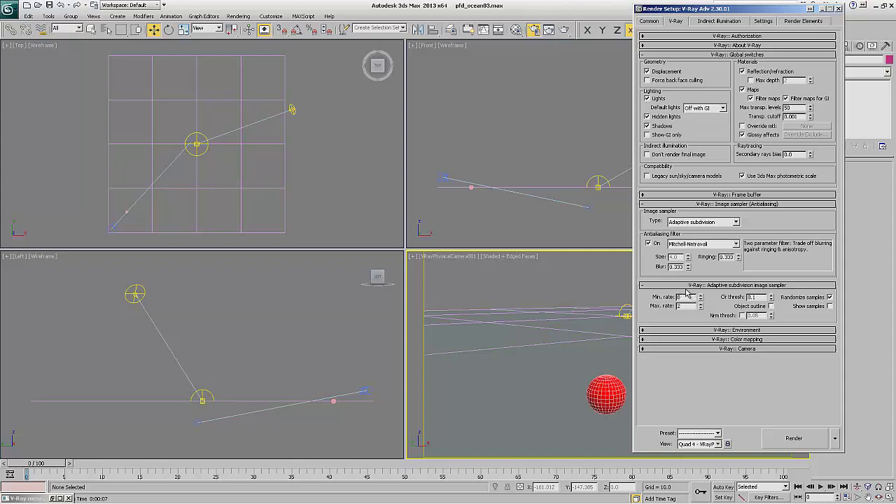
left_click(648, 71)
left_click(648, 72)
left_click(648, 71)
left_click(717, 20)
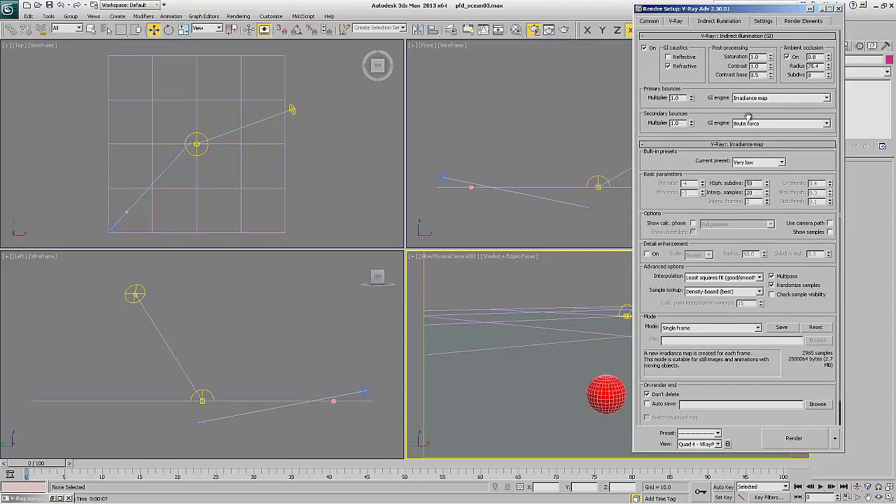
left_click(750, 163)
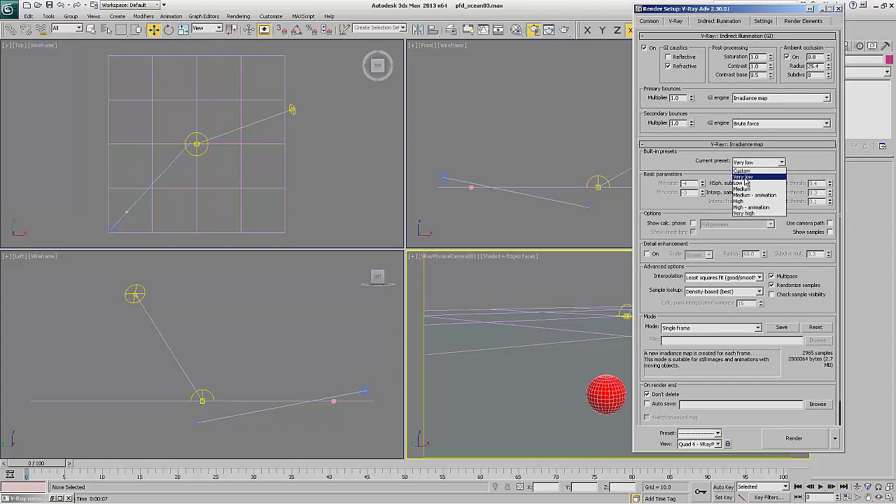
left_click(745, 177)
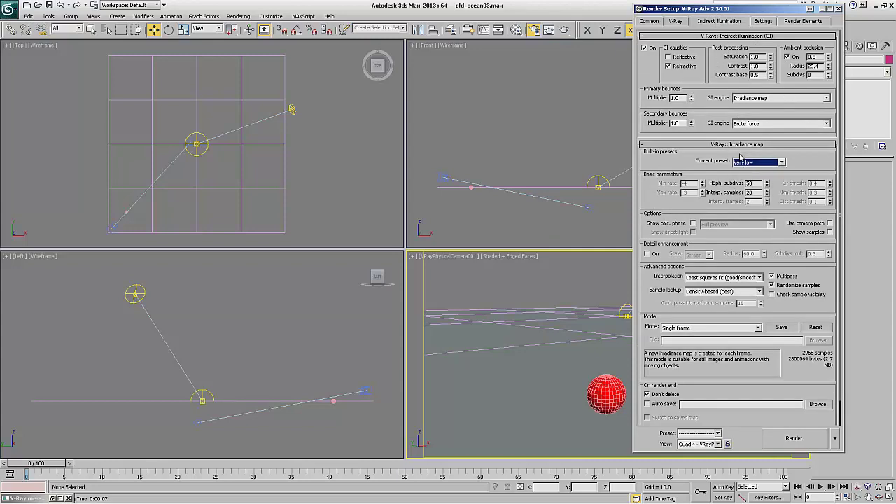
left_click(762, 21)
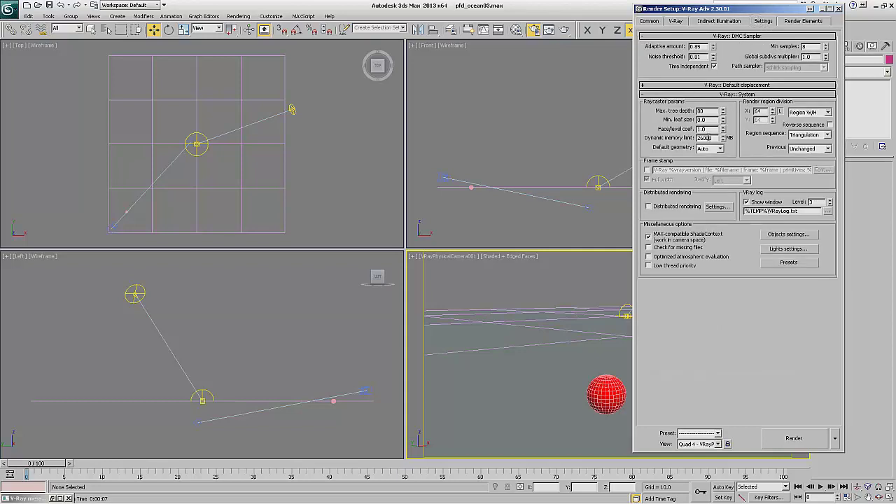
double_click(700, 138)
left_click(789, 23)
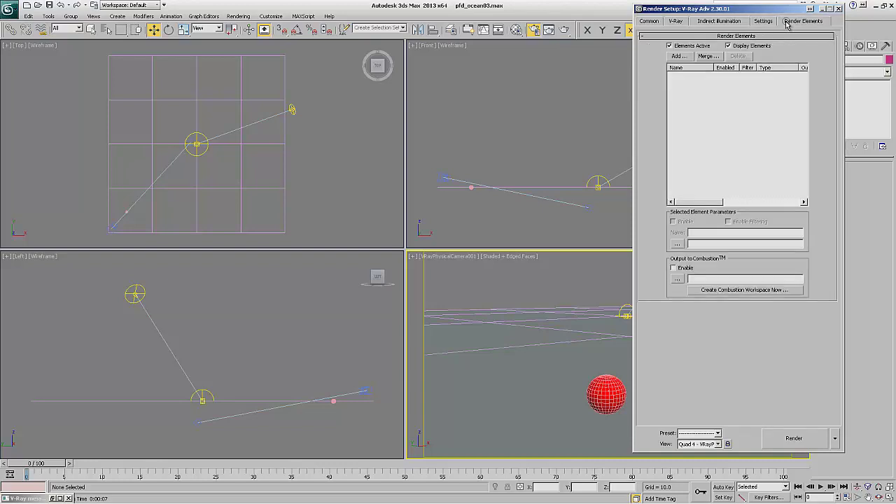
left_click(654, 21)
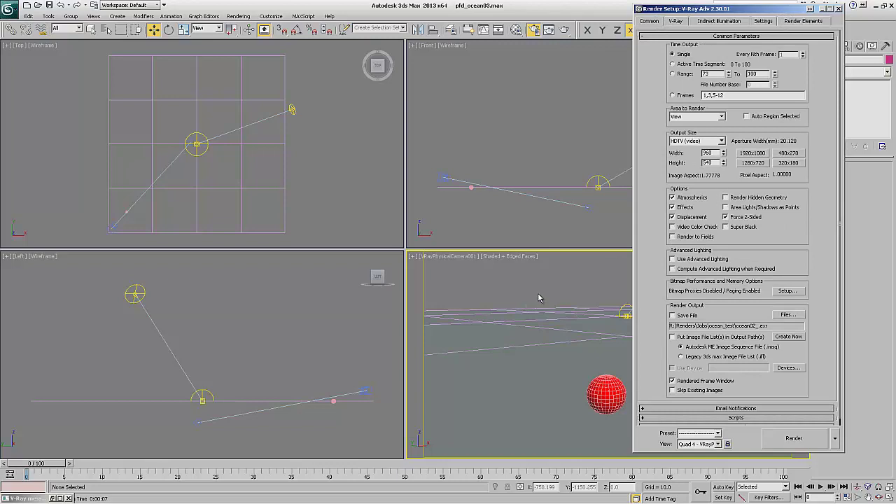
left_click(838, 10)
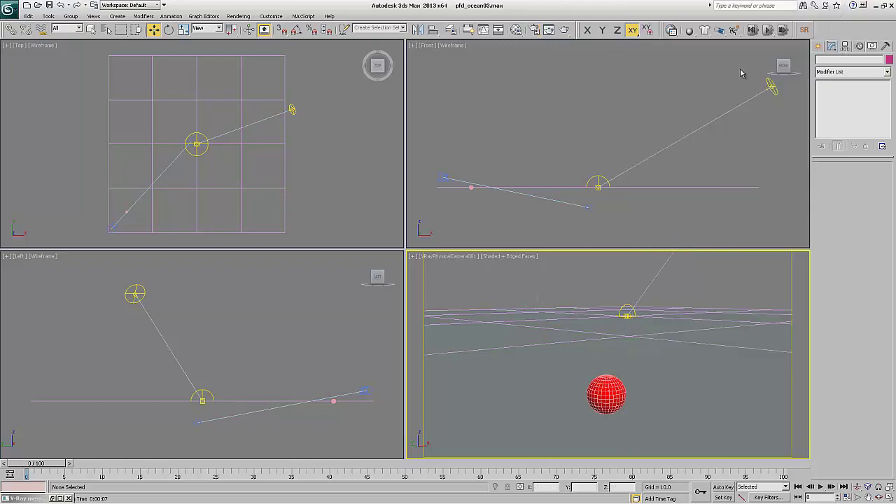
left_click(446, 177)
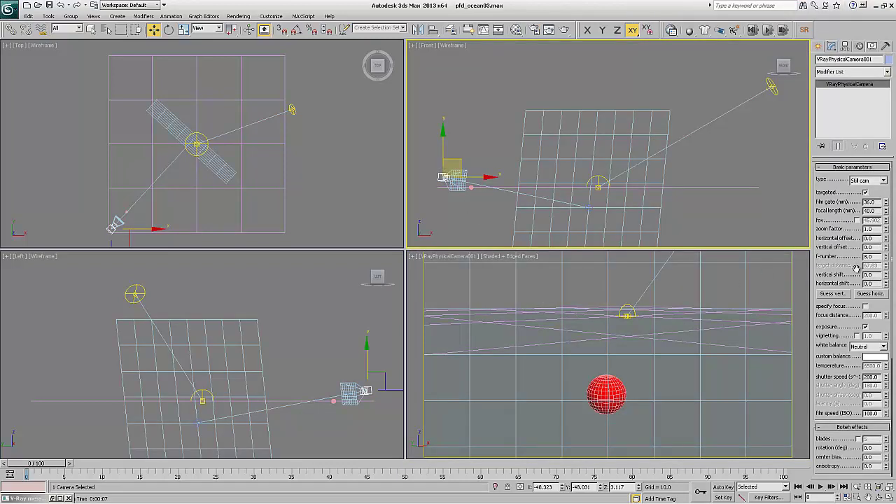
left_click(859, 347)
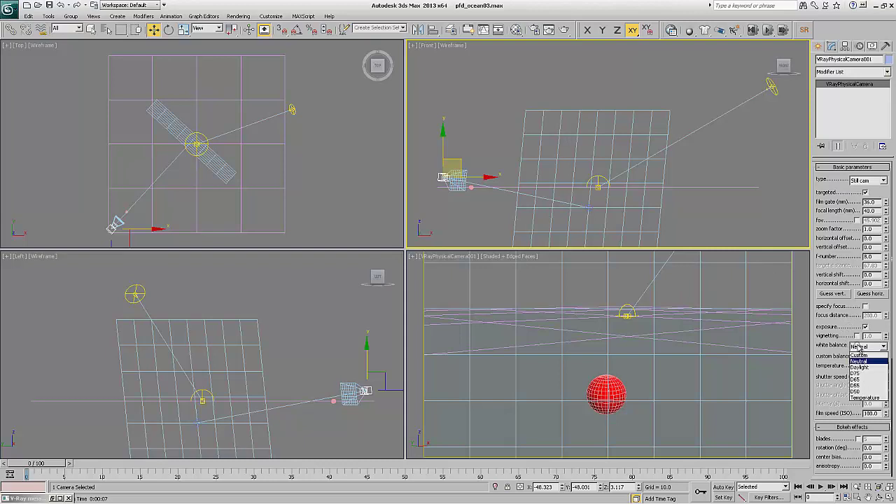
left_click(860, 362)
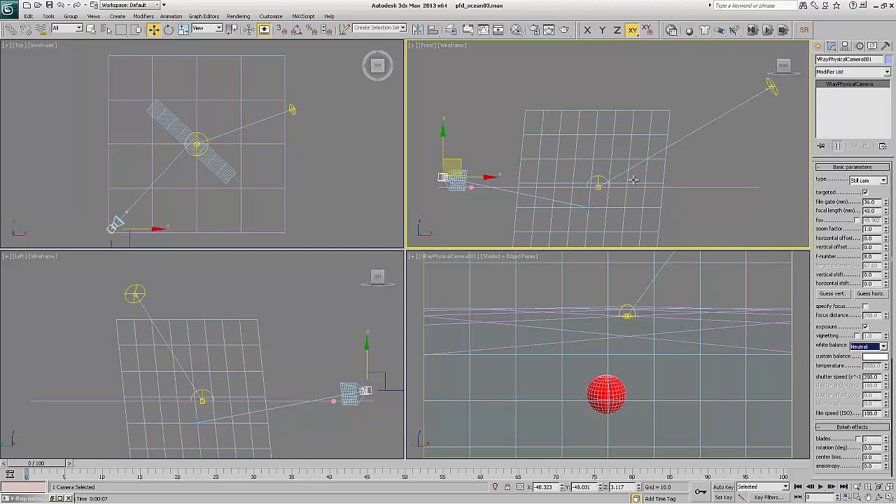
left_click(770, 88)
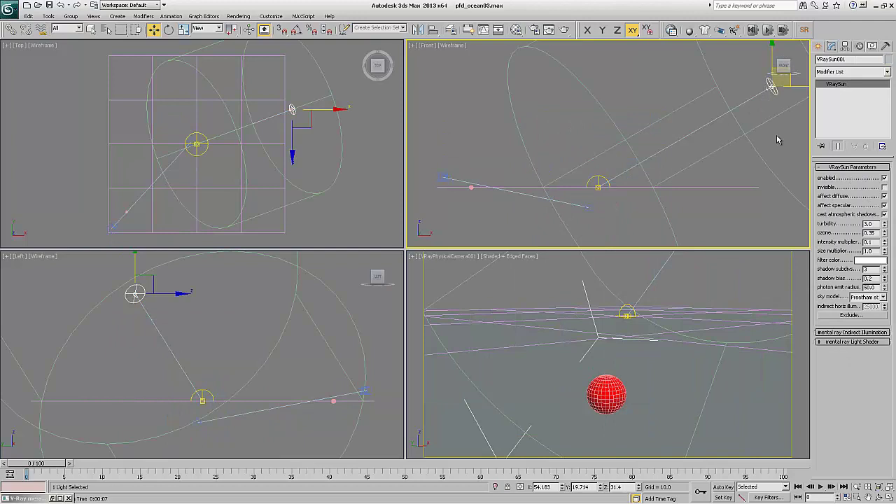
left_click(238, 15)
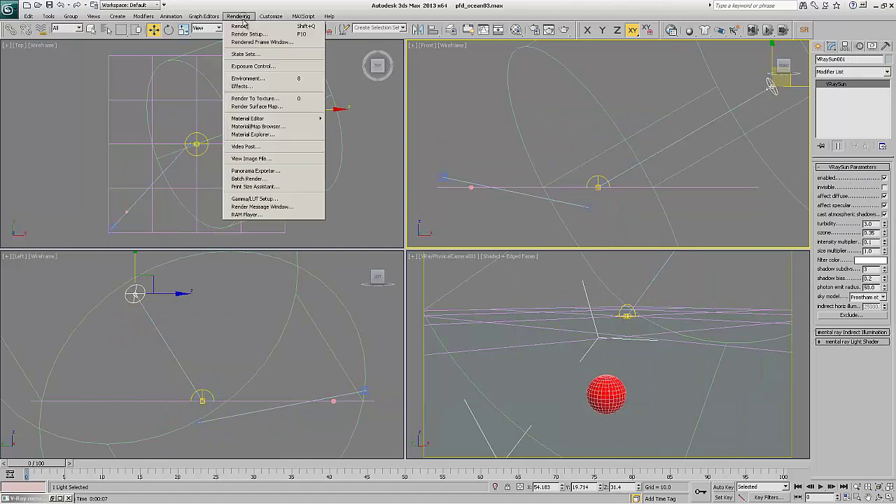
left_click(238, 79)
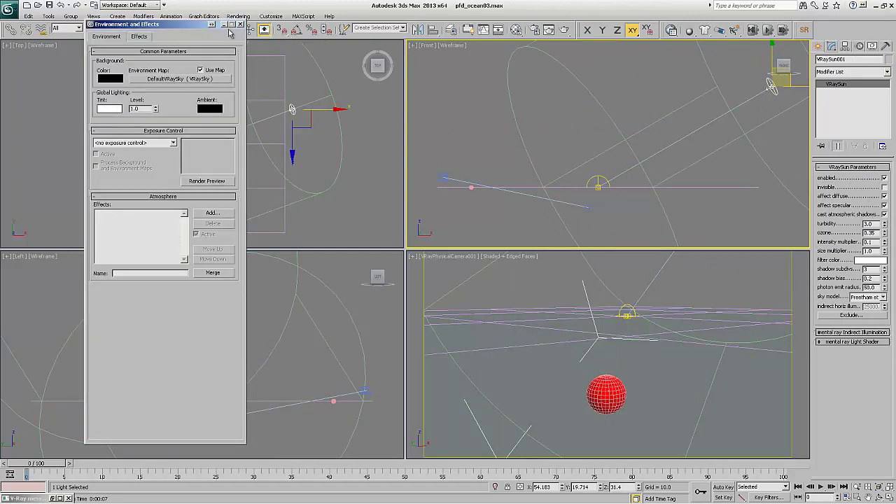
left_click(239, 25)
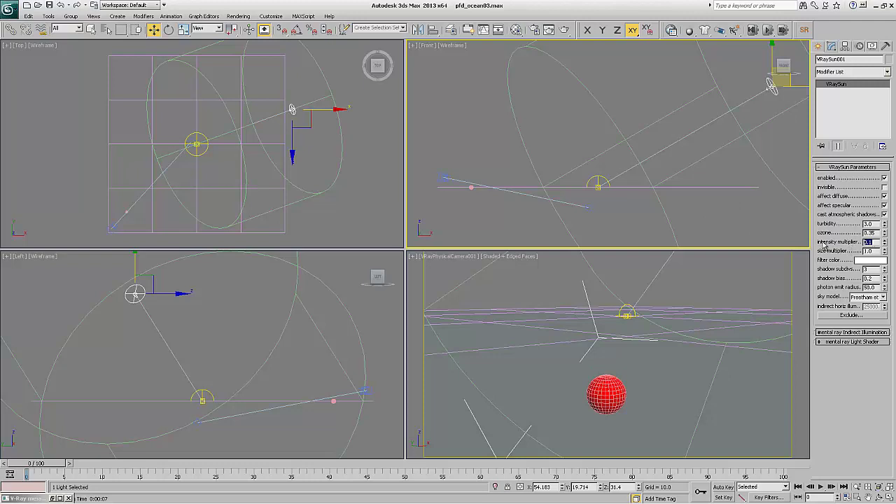
left_click(598, 183)
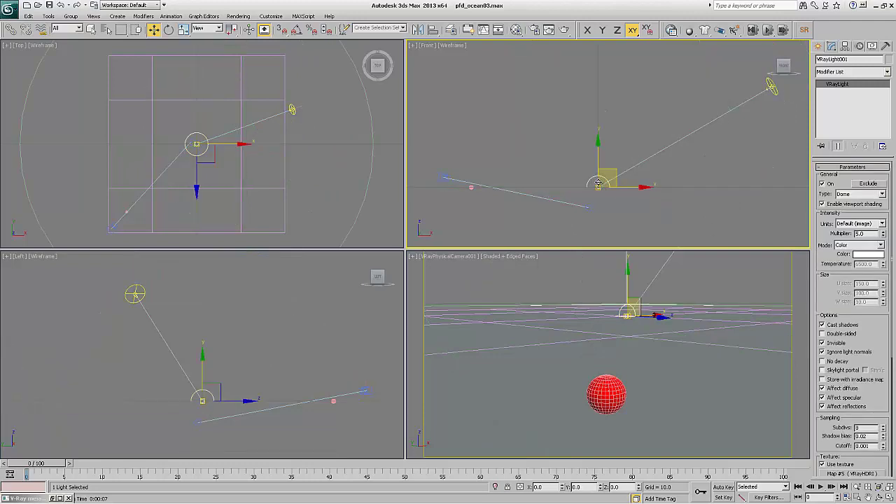
left_click(653, 301)
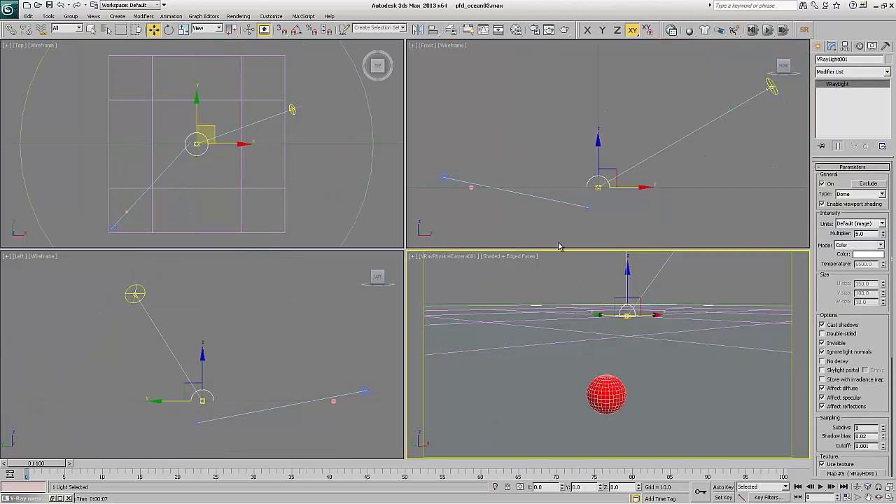
left_click(516, 30)
left_click(346, 100)
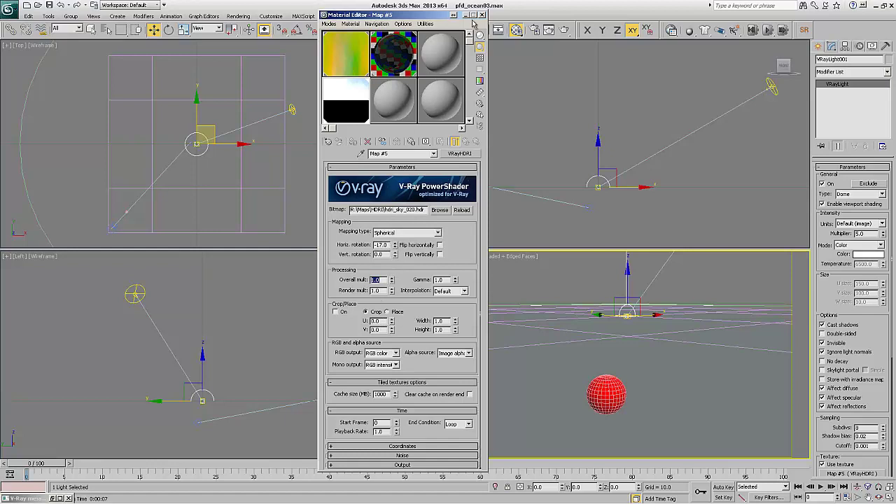
left_click(480, 15)
scroll(868, 343, "down", 3)
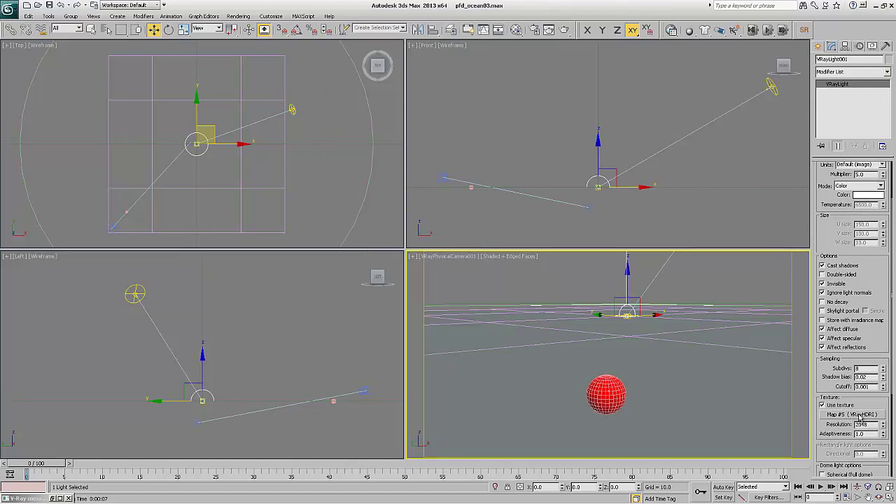
double_click(861, 424)
scroll(851, 281, "up", 2)
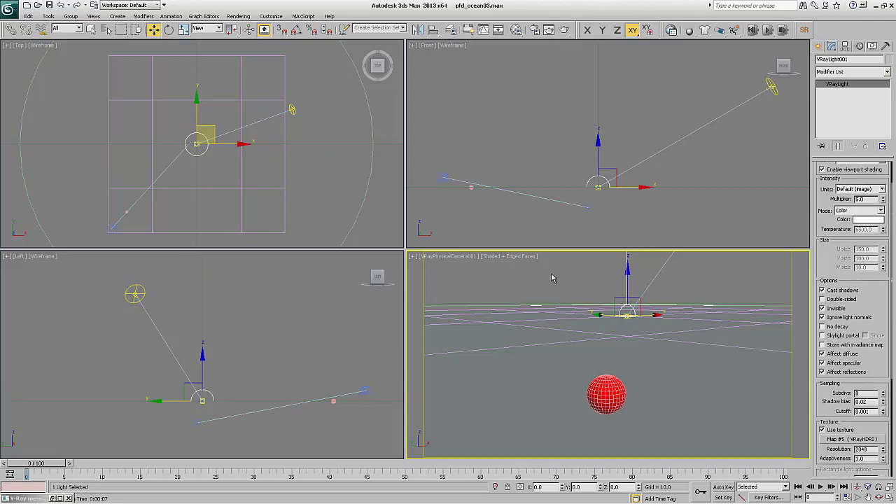
scroll(833, 247, "up", 3)
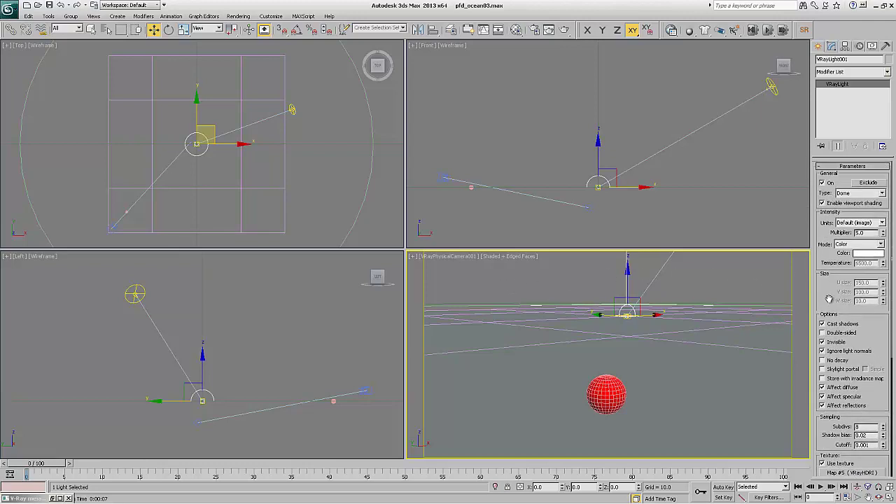
double_click(868, 234)
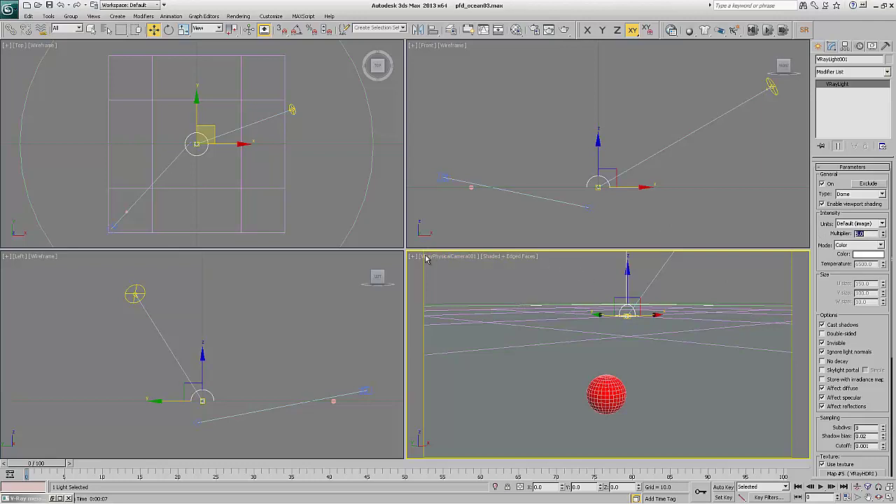
- Review Plane001's Plane parameters, then select Sphere001 and frame it with Zoom Extents Selected
left_click(532, 324)
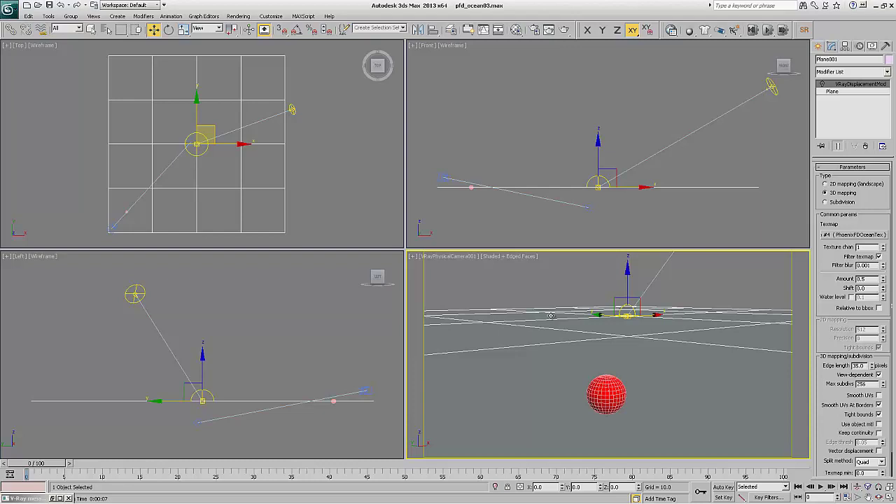
left_click(840, 92)
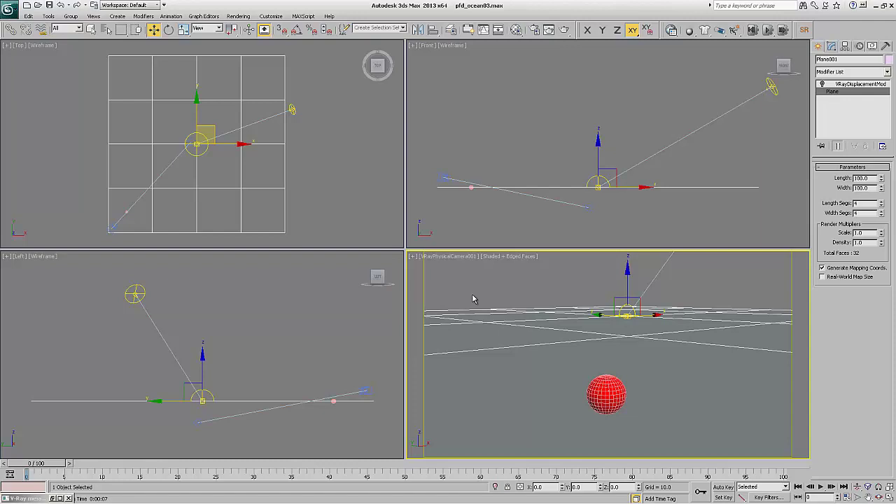
left_click(472, 190)
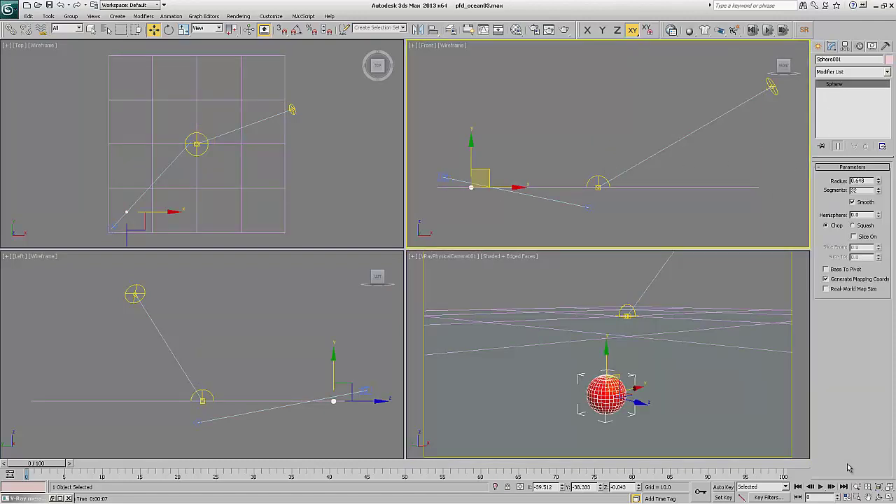
left_click(890, 486)
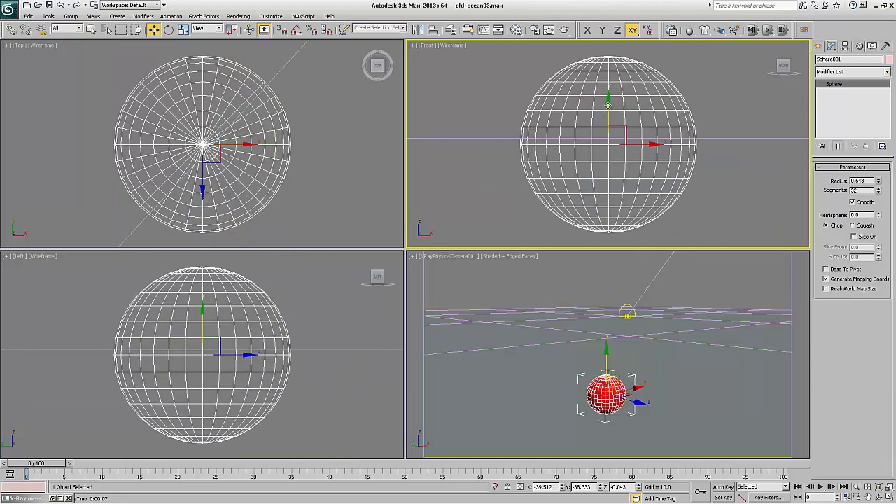
- Raise the buoy sphere slightly along Y, deselect it and Zoom Extents All
left_click_drag(608, 107, 608, 95)
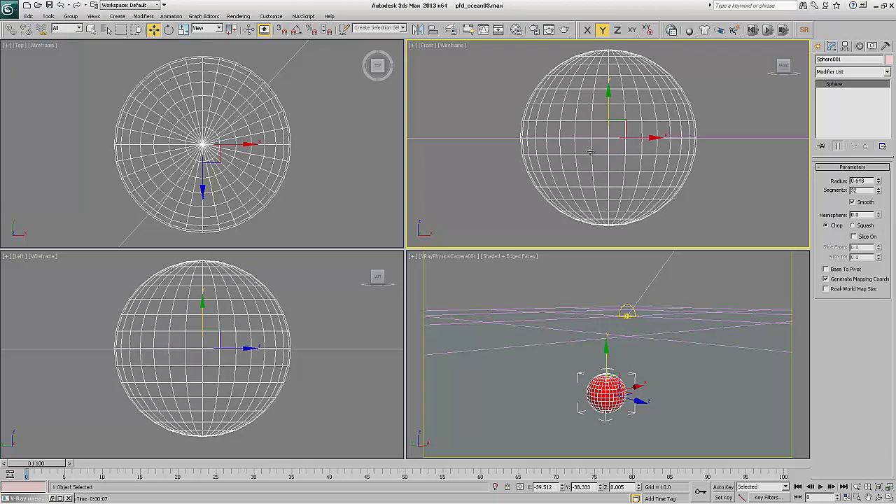
right_click(490, 339)
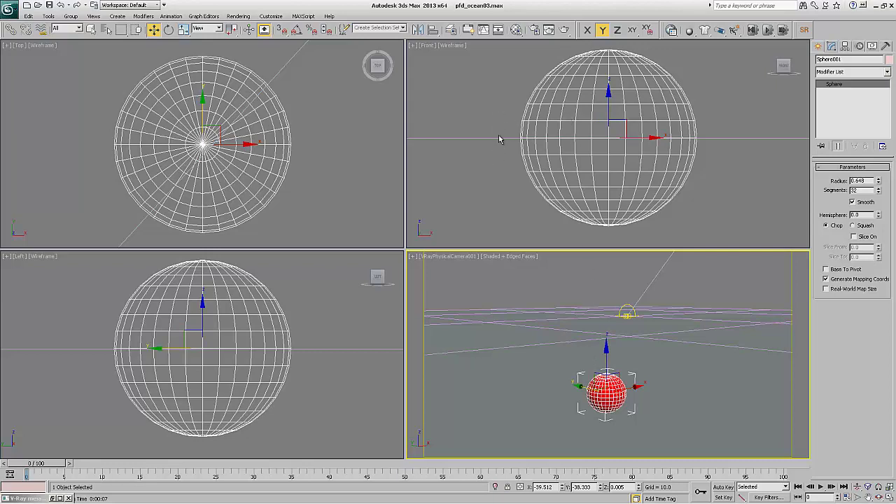
left_click(528, 303)
key("ctrl+shift+z")
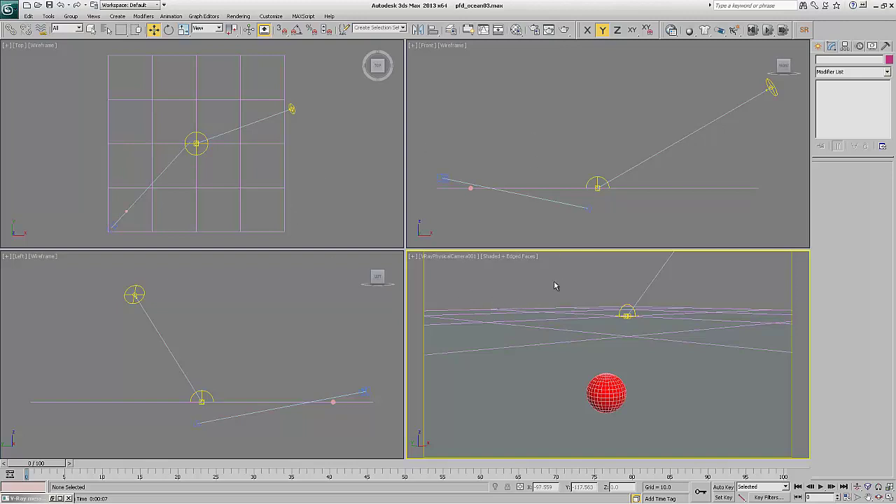
- Rename the plane's 03 - Default VRayMtl to 'ocean surface' after checking its Displace map
left_click(516, 30)
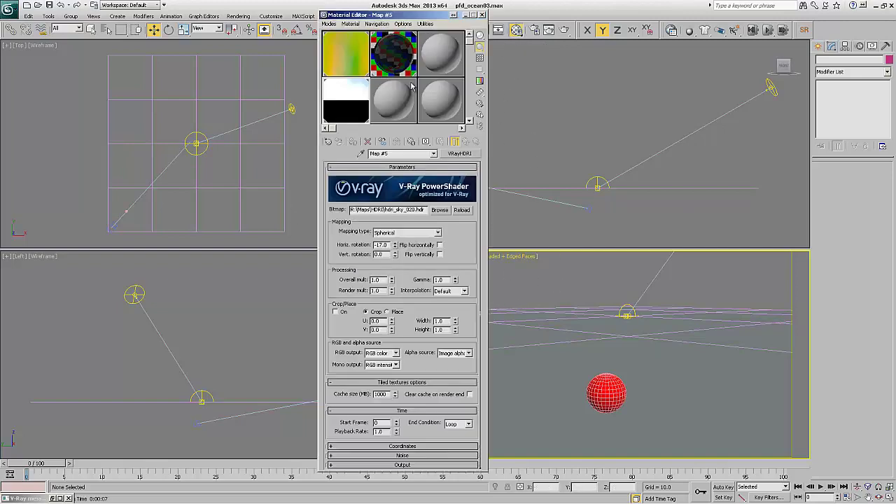
left_click_drag(384, 14, 382, 8)
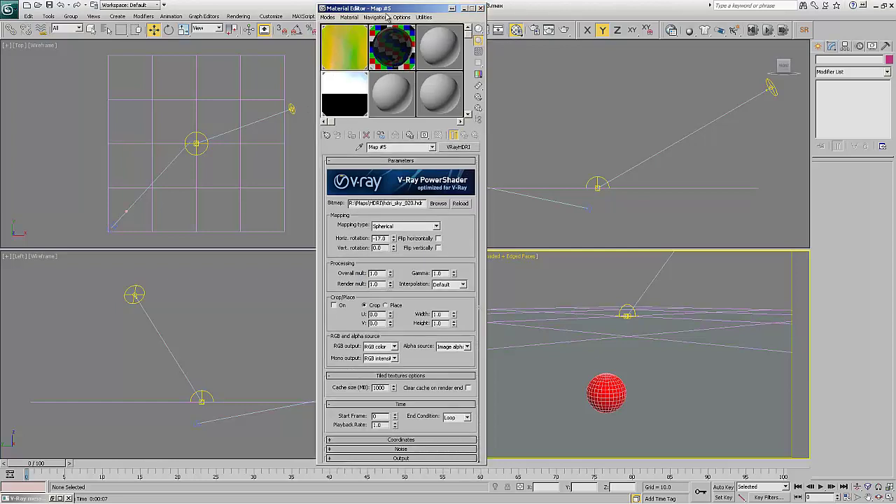
left_click(395, 45)
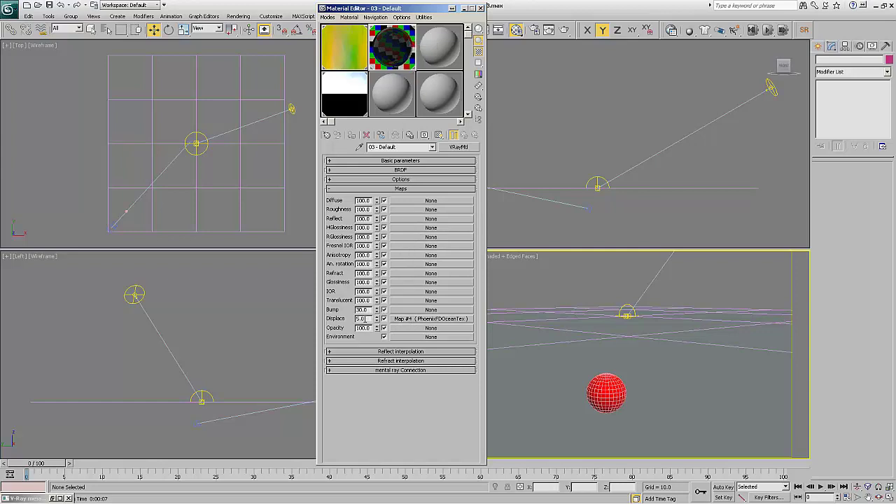
double_click(363, 318)
left_click(404, 147)
type("surface")
left_click(603, 336)
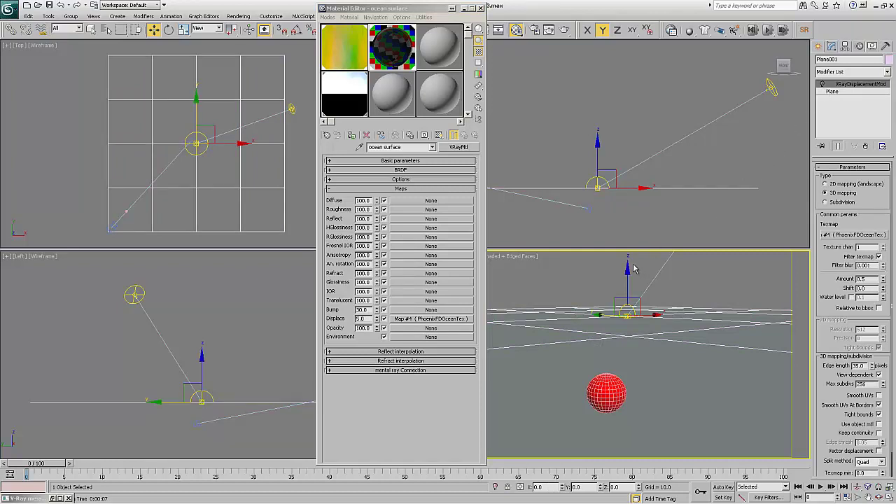
left_click(585, 286)
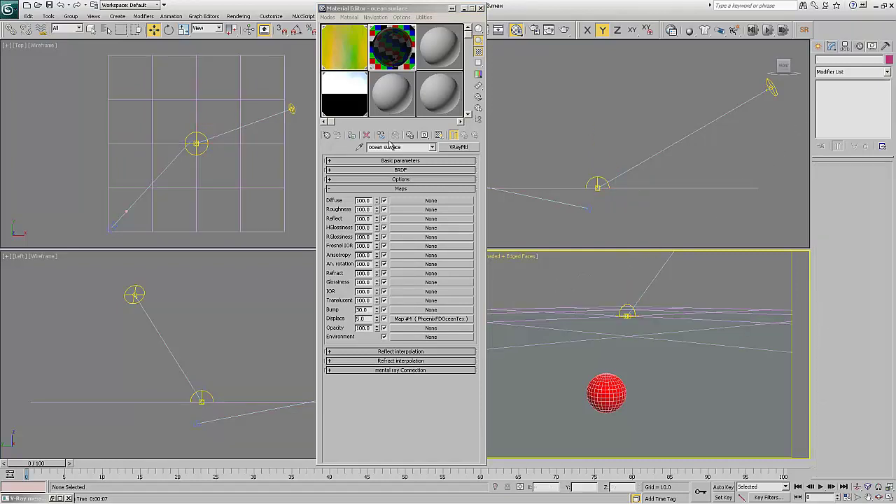
left_click(389, 161)
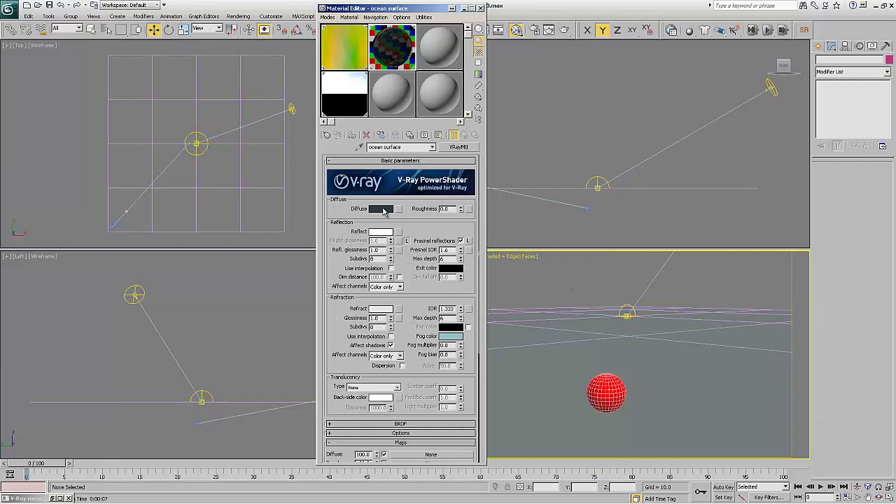
left_click(382, 208)
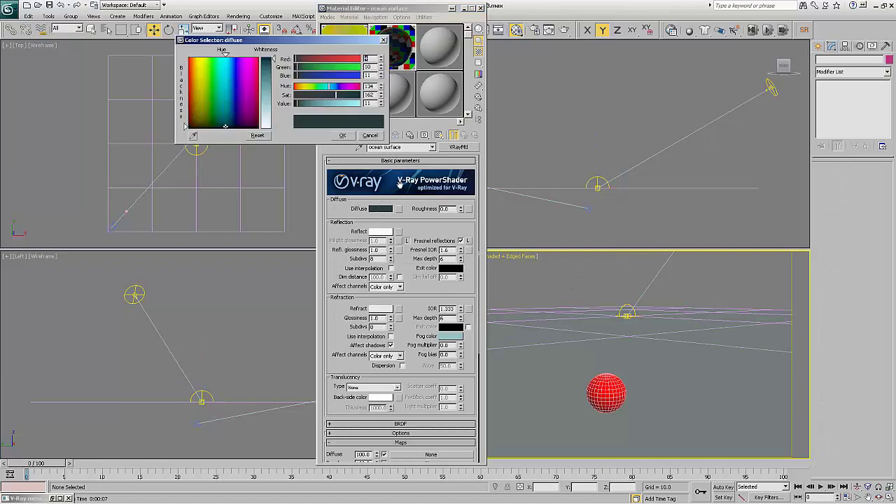
left_click(339, 136)
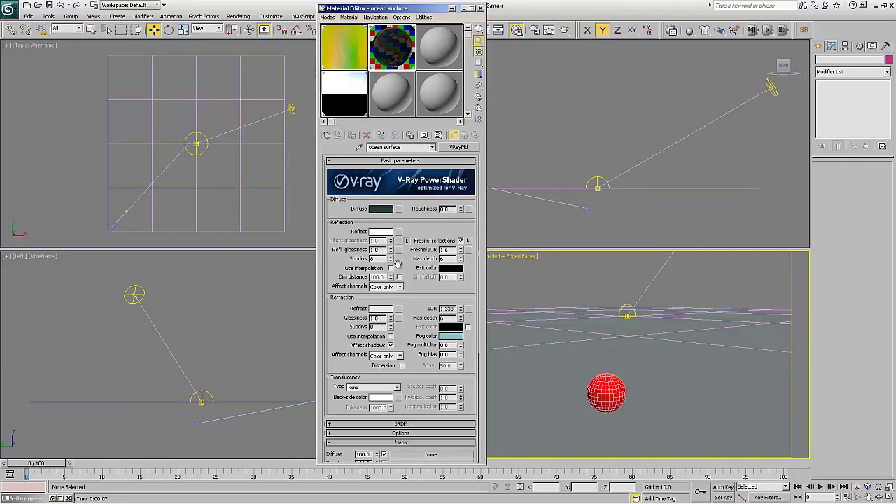
left_click(381, 232)
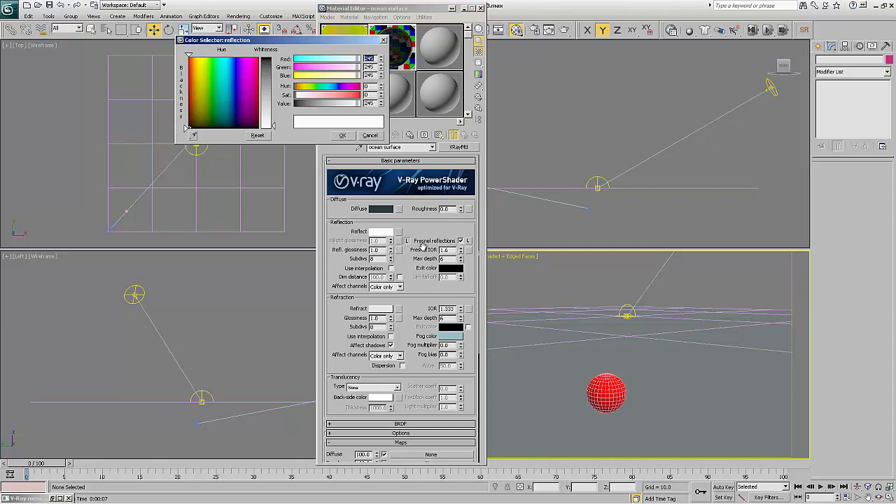
left_click(461, 241)
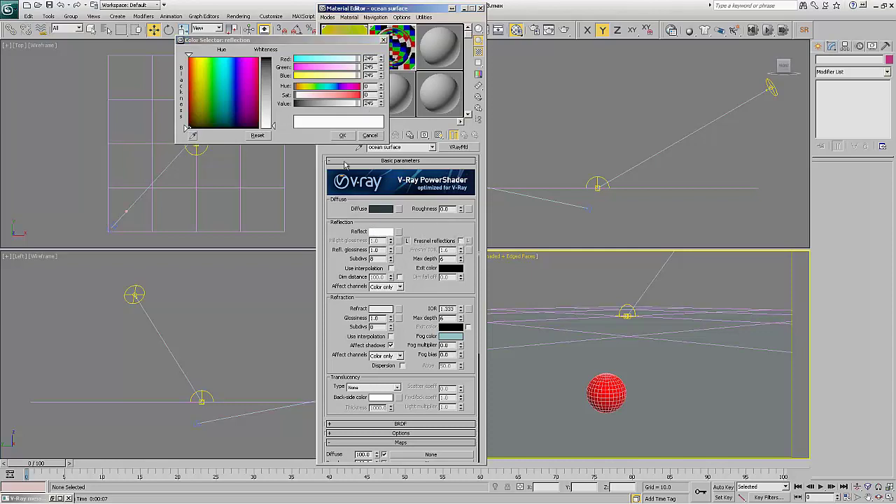
left_click(342, 136)
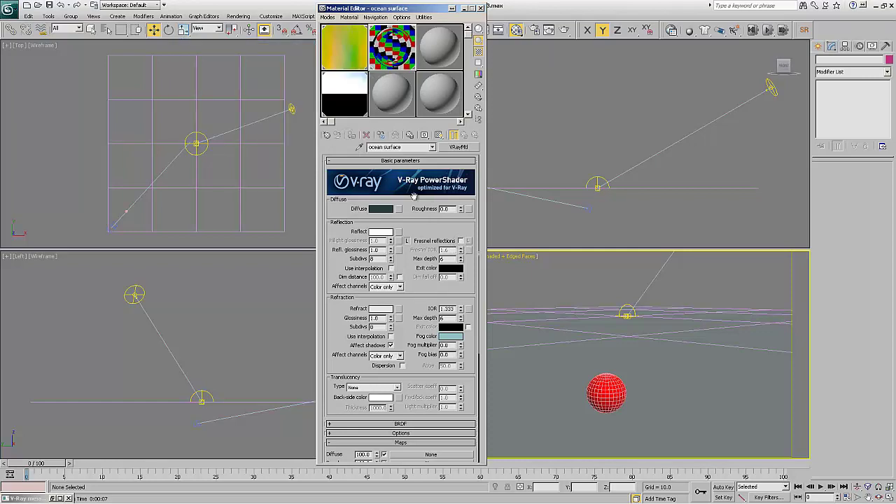
left_click(461, 241)
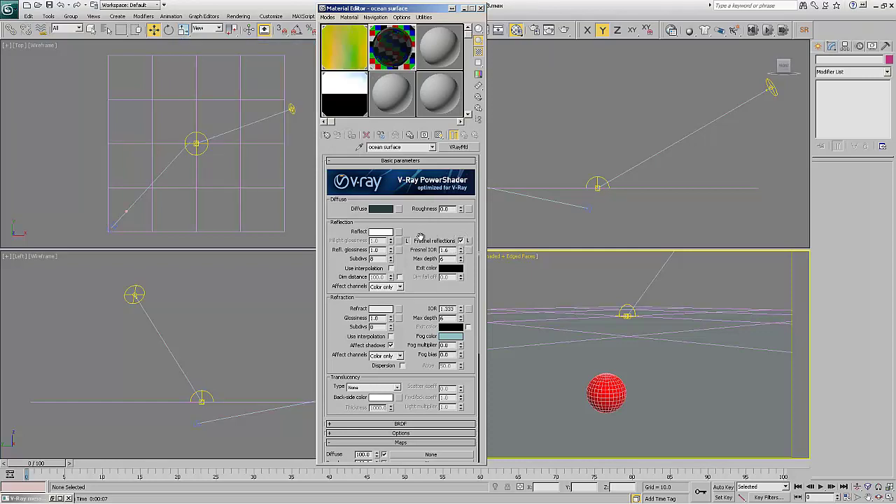
left_click(382, 309)
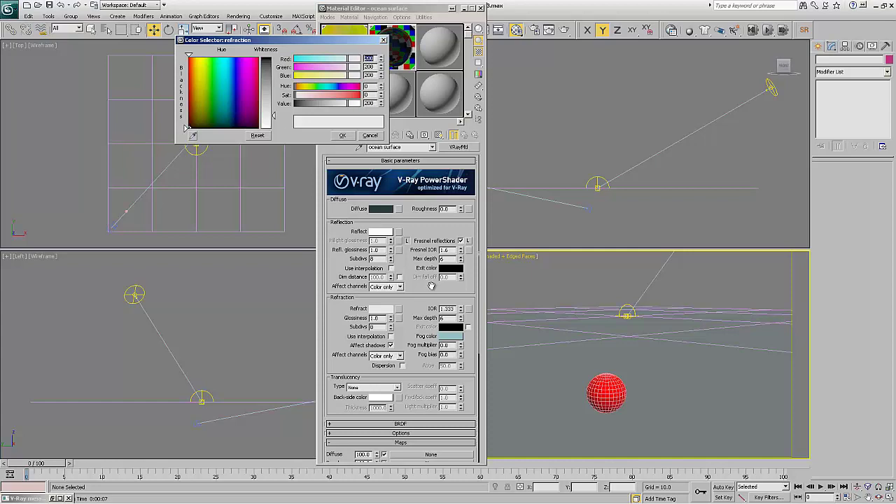
left_click(448, 336)
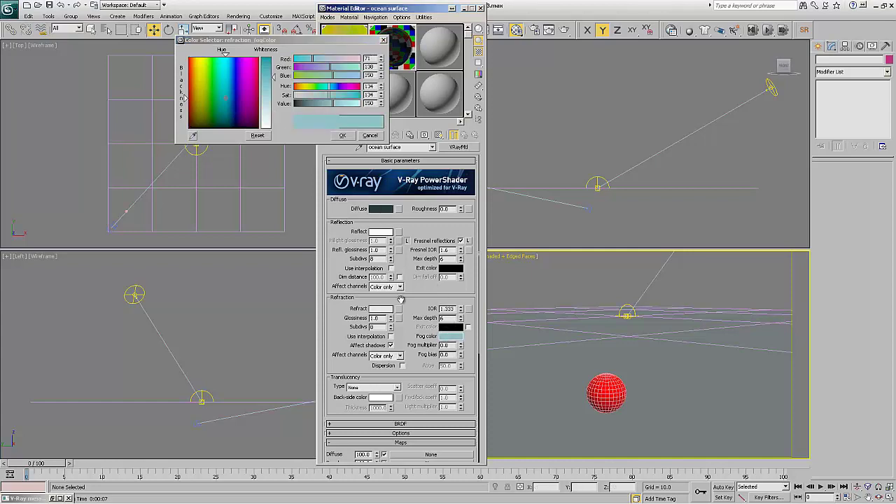
double_click(444, 345)
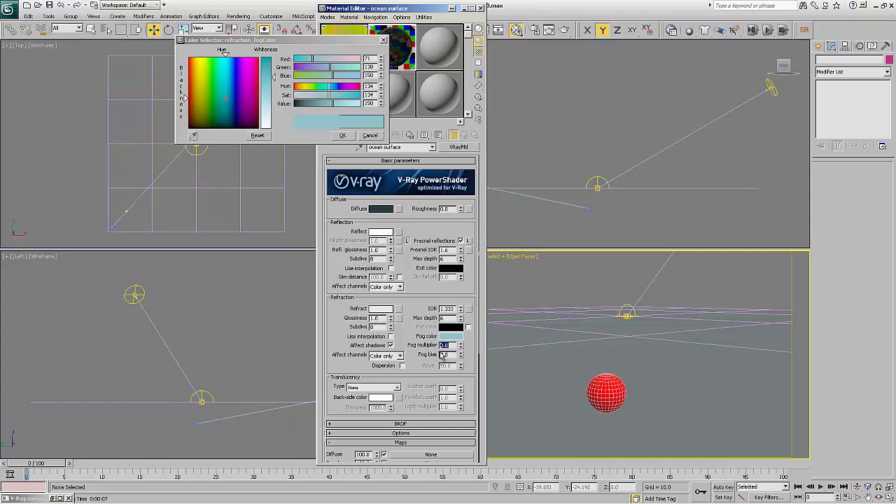
left_click(342, 136)
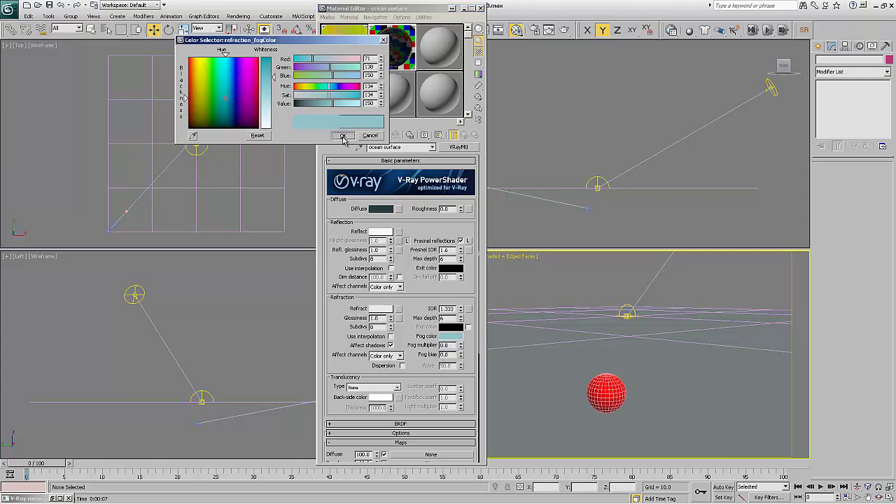
- Browse the ocean surface material's rollouts and preview its PhoenixFDOceanTex texture
left_click(386, 161)
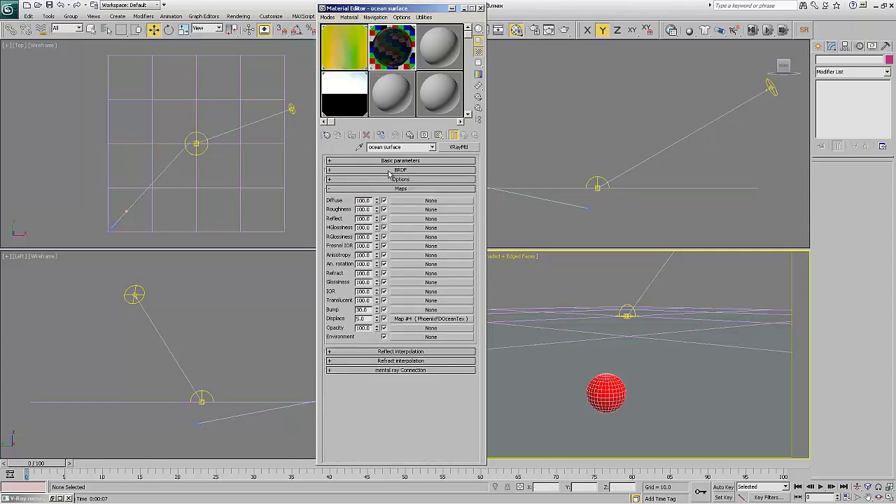
left_click(388, 170)
left_click(393, 179)
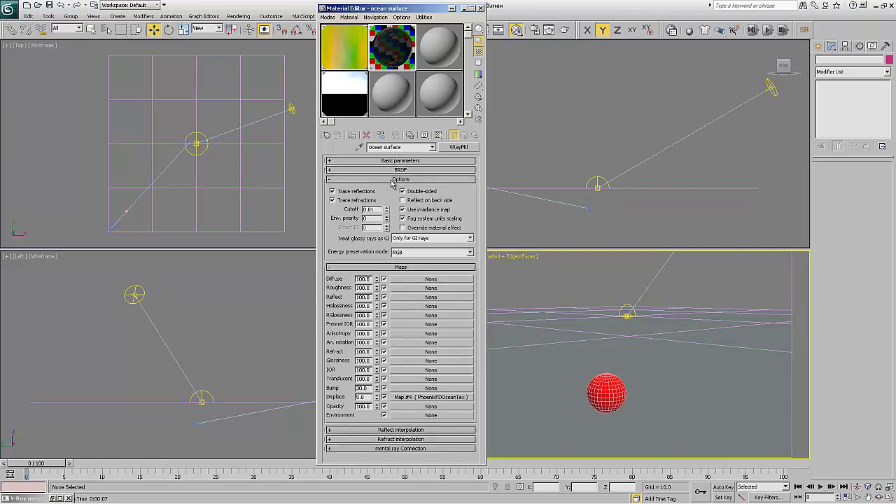
left_click(393, 180)
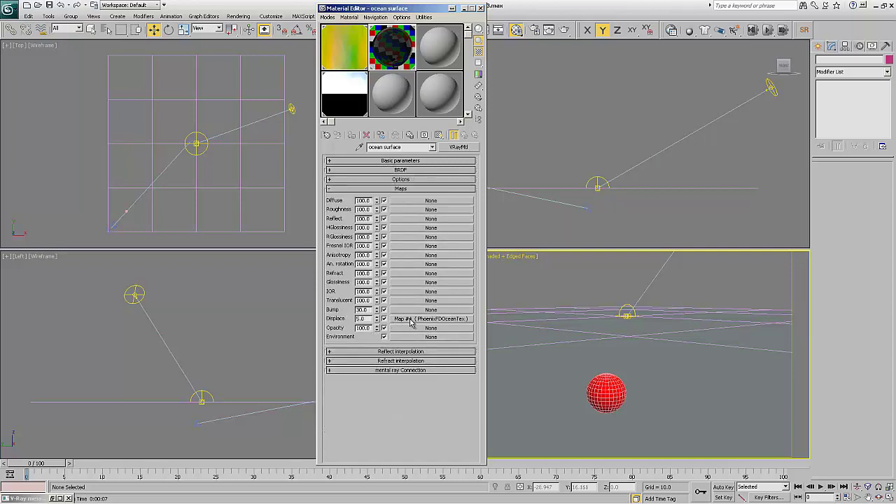
left_click(350, 63)
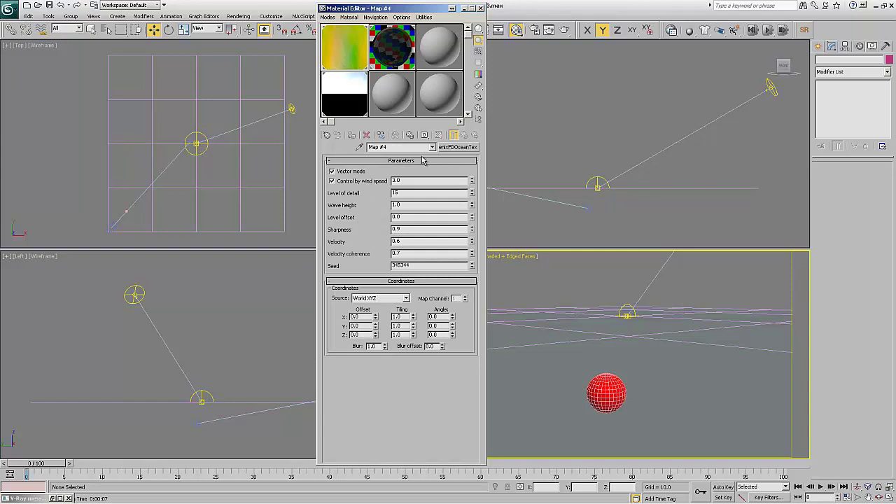
double_click(353, 66)
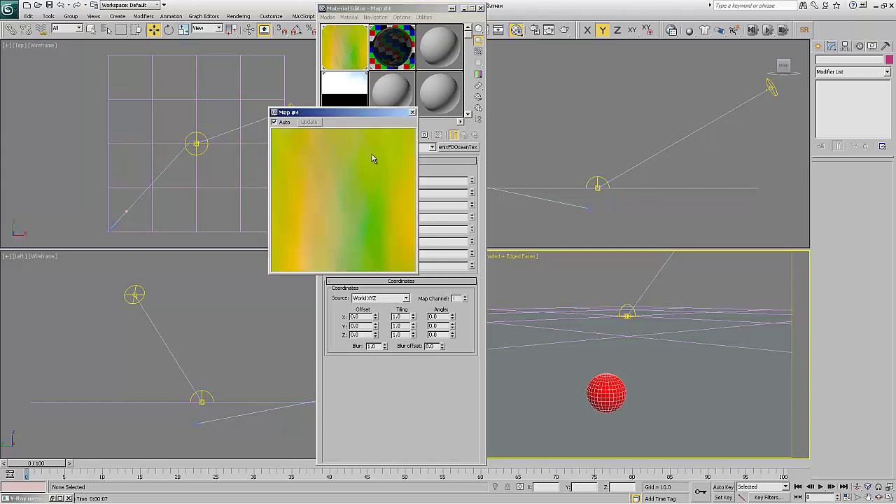
left_click(412, 113)
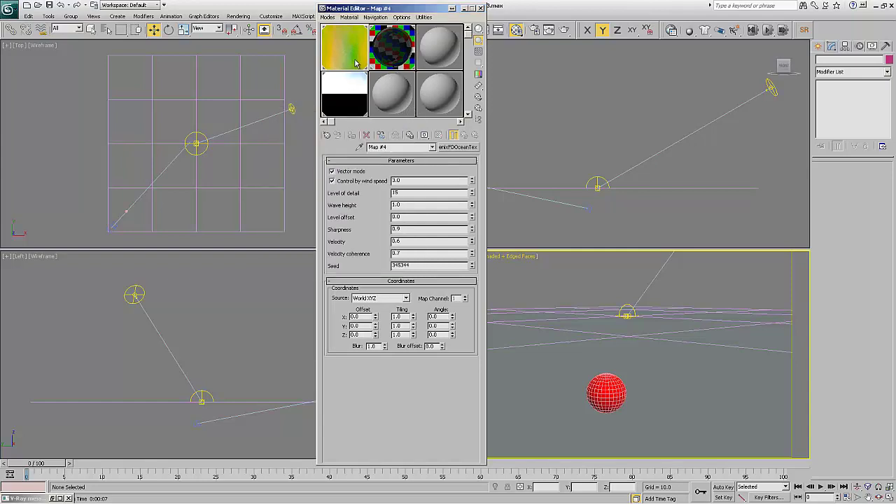
- Browse Standard and V-Ray maps in the Material/Map Browser, then return to ocean surface's Maps
left_click(456, 147)
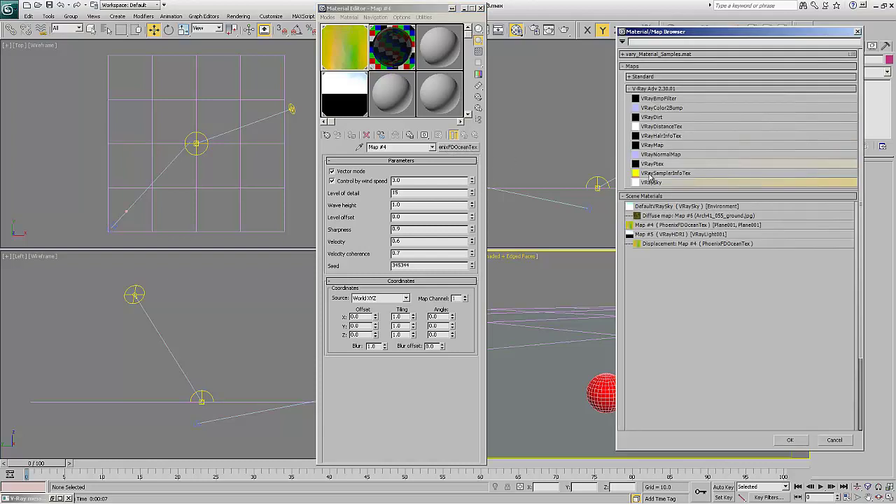
left_click(634, 90)
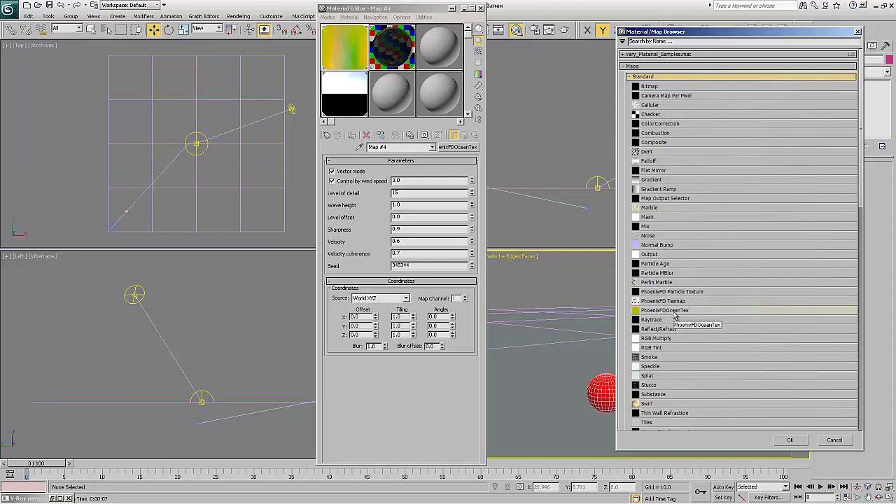
left_click(664, 77)
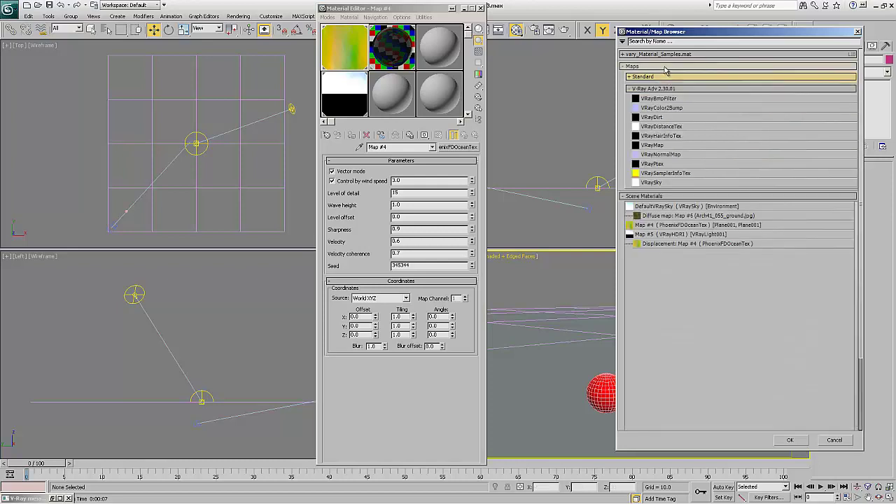
left_click(664, 66)
left_click(858, 31)
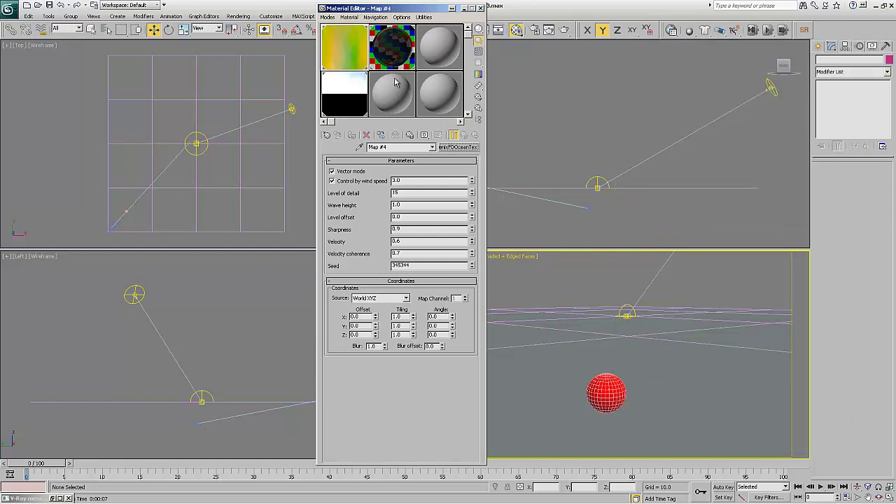
left_click(393, 62)
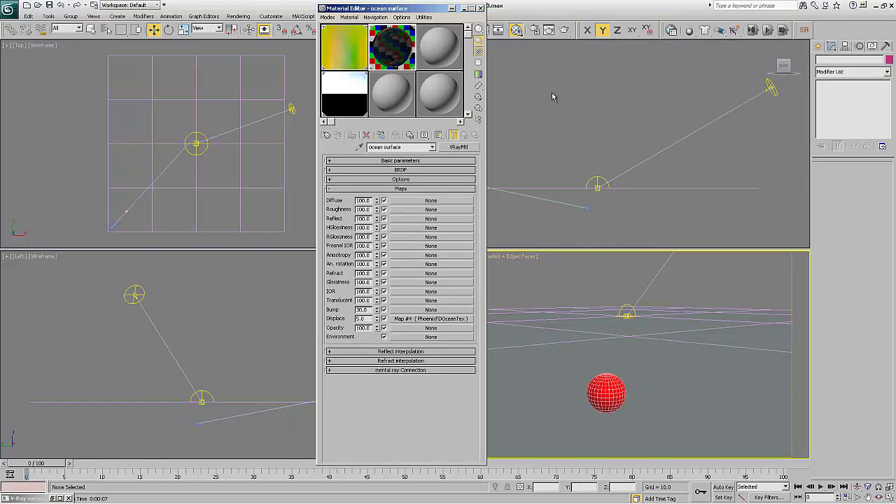
- Render the buoy-on-ocean scene and save the 34.1 s result in V-Ray render history
left_click(549, 30)
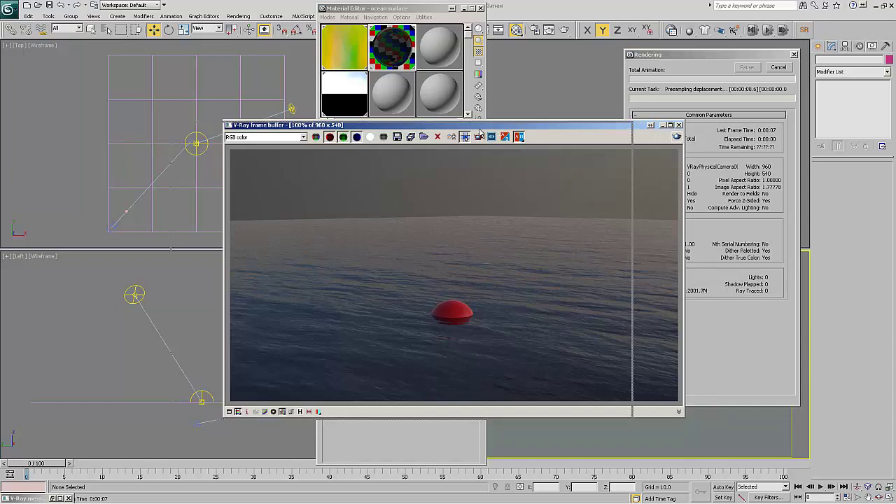
left_click_drag(539, 128, 481, 133)
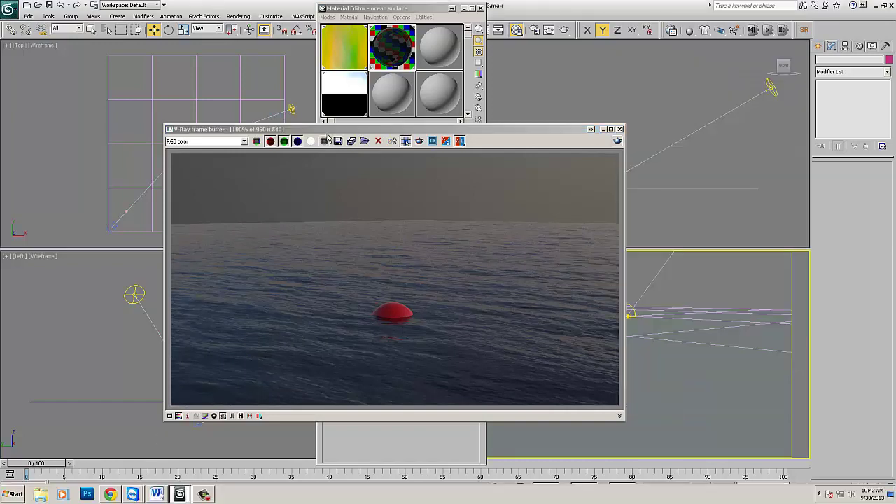
left_click(390, 125)
left_click_drag(390, 124, 446, 115)
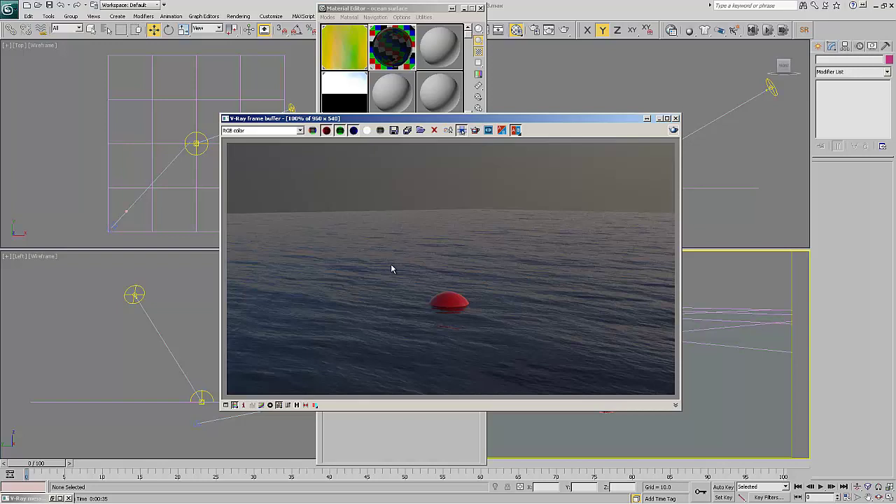
left_click(303, 404)
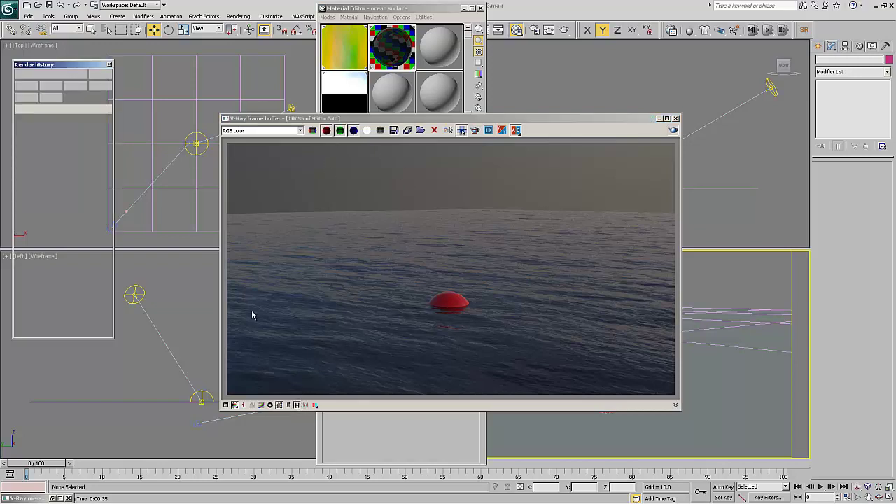
left_click(26, 86)
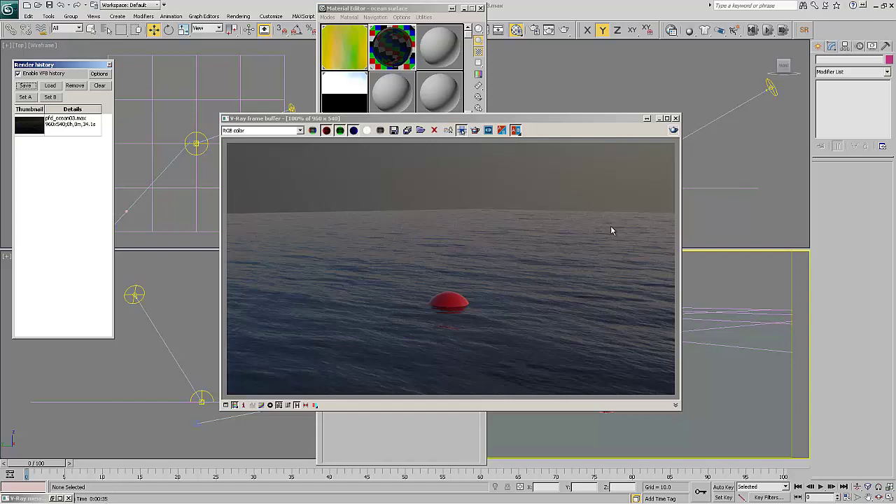
- Uncheck the ocean surface material's Displace map and select Plane001
left_click(395, 47)
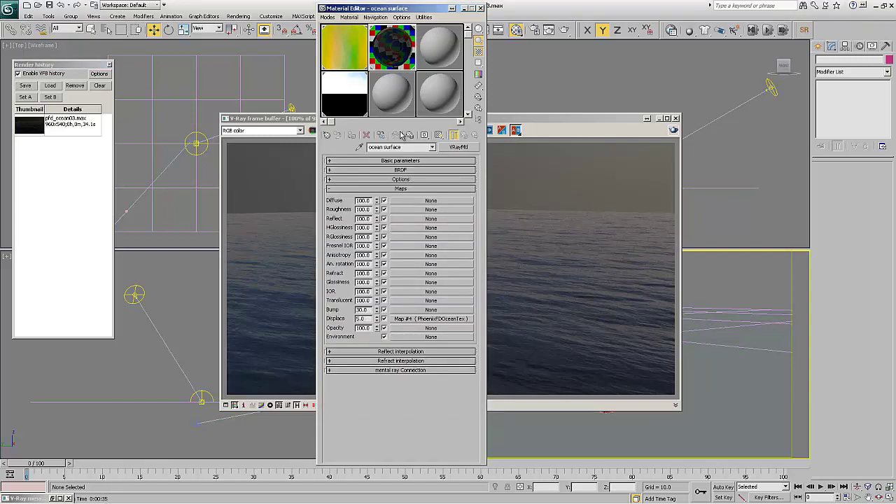
left_click(383, 319)
left_click(708, 339)
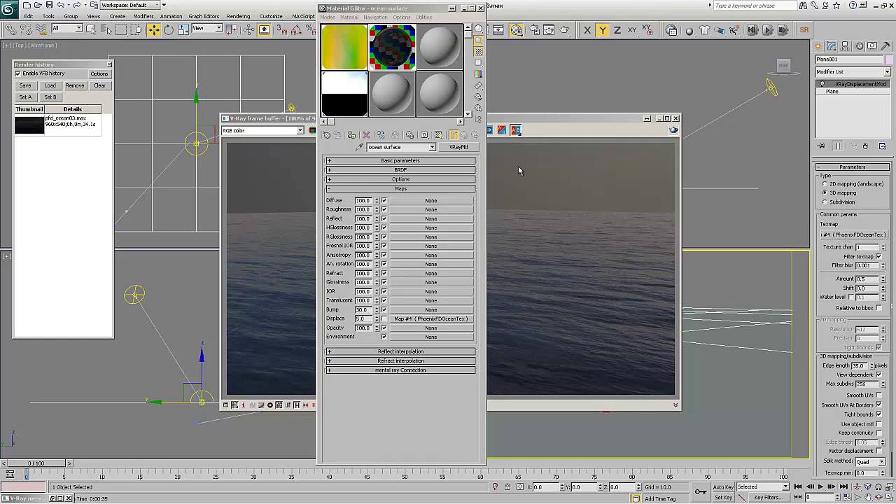
left_click(331, 48)
left_click(401, 54)
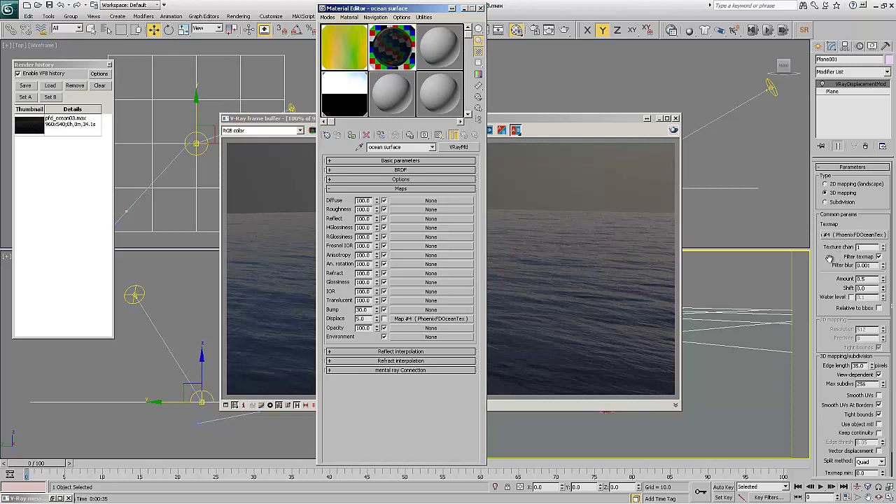
- Review Plane001's VRayDisplacementMod Amount and Edge length, then render the scene again
scroll(837, 221, "down", 2)
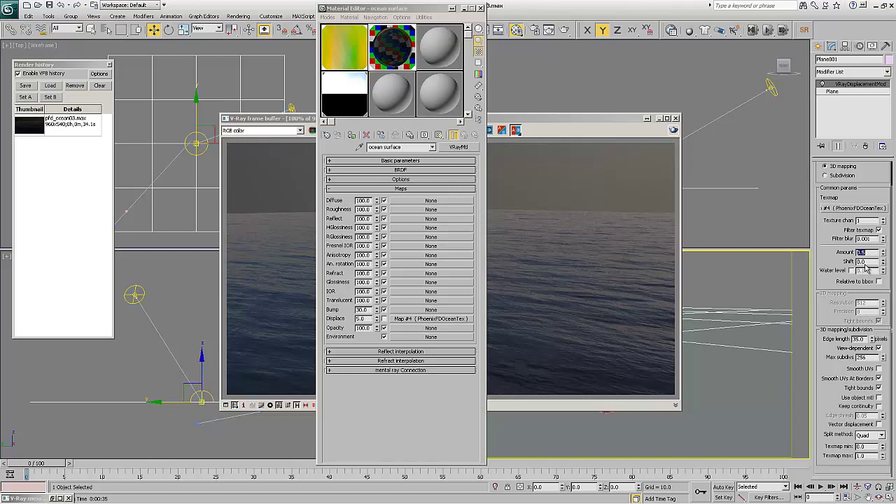
key("Return")
double_click(860, 339)
scroll(830, 252, "up", 2)
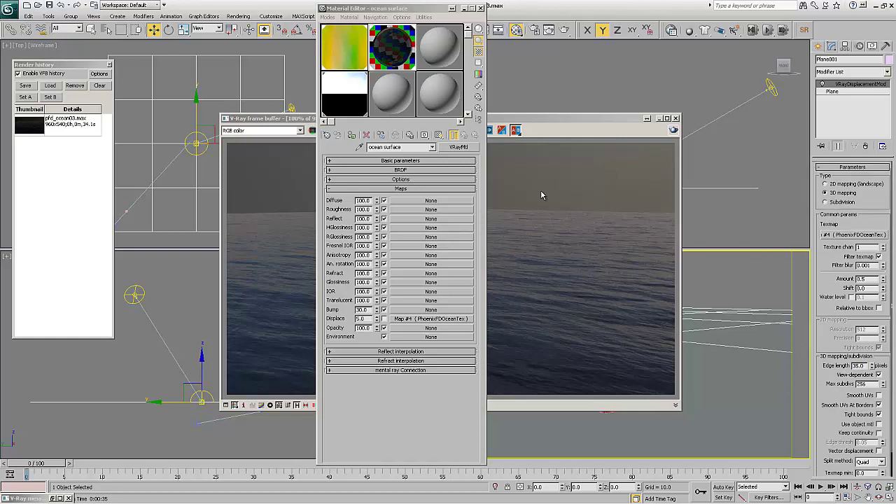
left_click(673, 132)
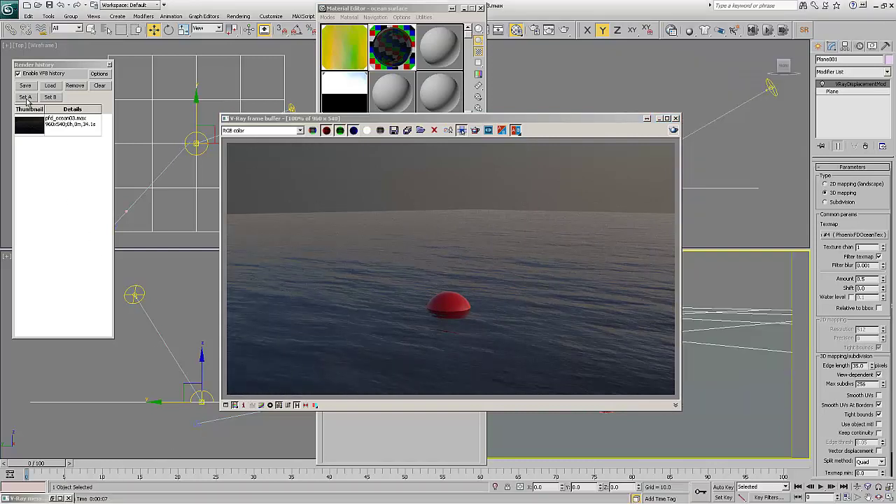
- Save the 6.0 s render, set it as A and the 34.1 s render as B, full-screen
left_click(26, 97)
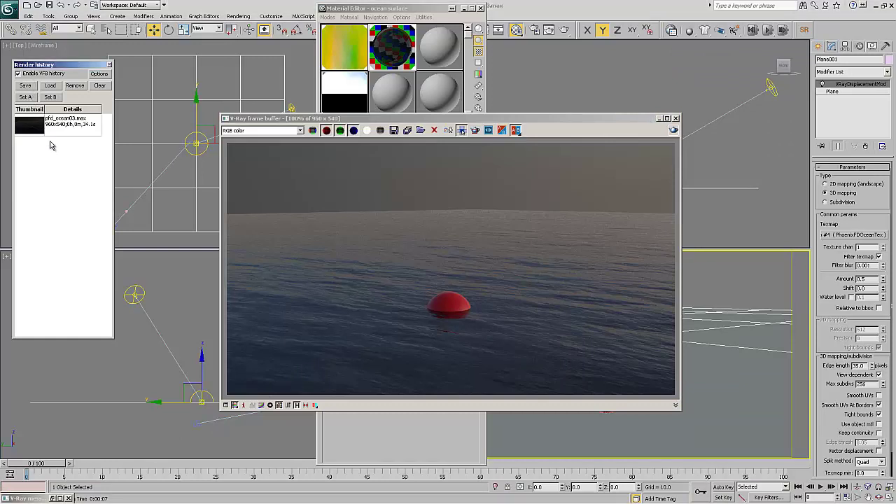
key("Return")
left_click(33, 127)
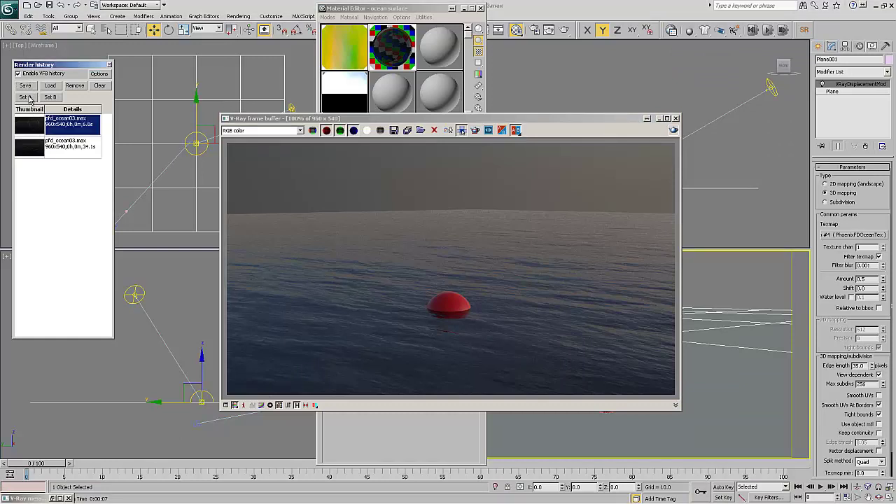
left_click(26, 97)
left_click(34, 145)
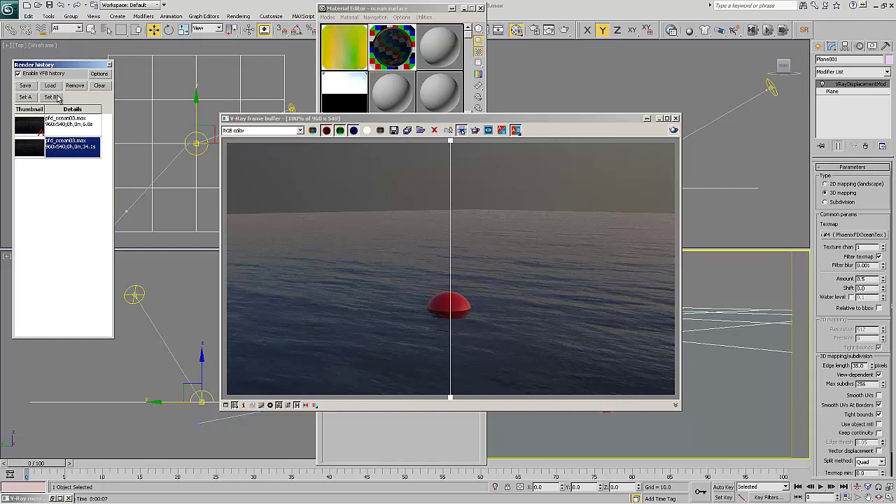
left_click(51, 97)
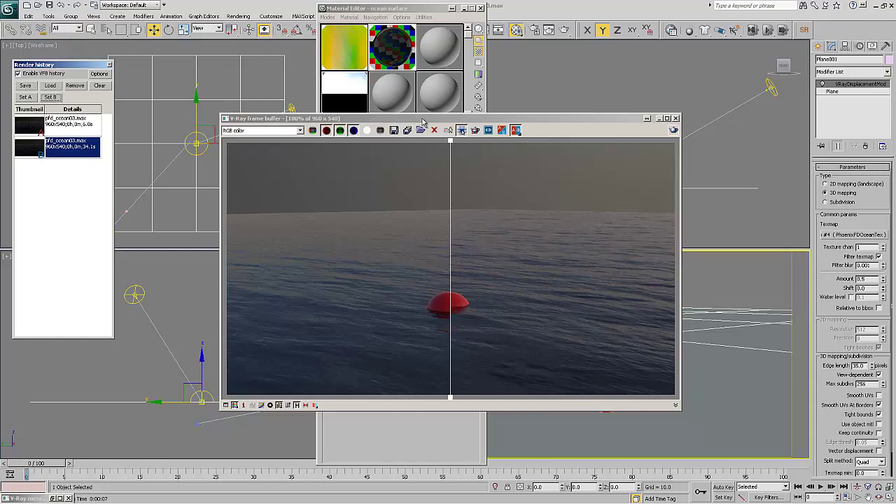
left_click(667, 118)
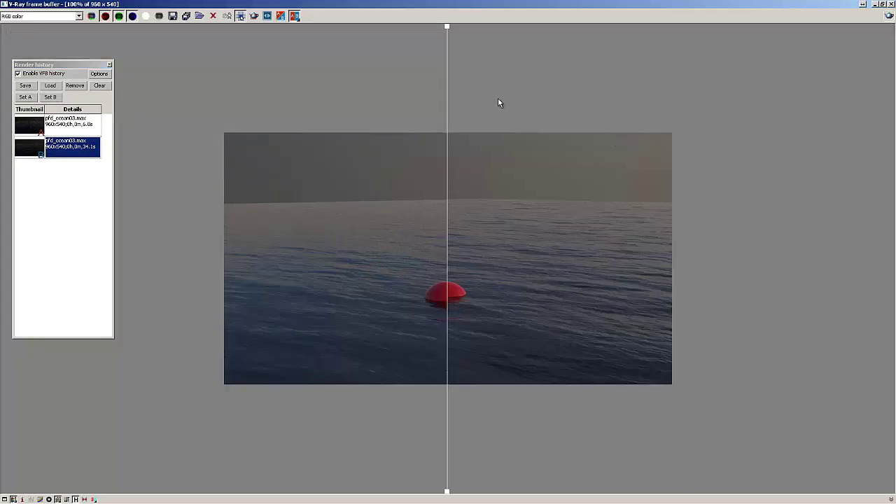
- Sweep the A/B divider back and forth across the image, then restore the frame buffer window
left_click_drag(449, 30, 704, 46)
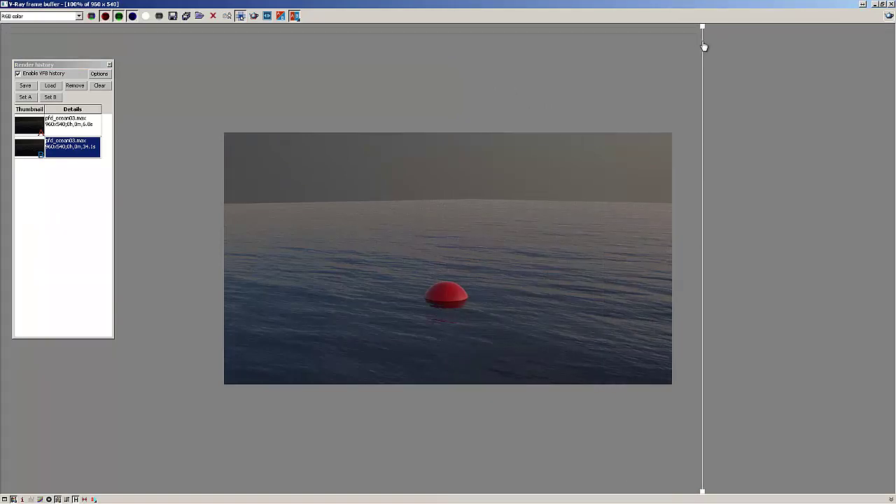
mouse_move(704, 46)
left_mouse_down()
mouse_move(367, 52)
mouse_move(196, 42)
mouse_move(723, 69)
mouse_move(497, 78)
mouse_move(200, 72)
mouse_move(694, 82)
mouse_move(182, 90)
left_mouse_up()
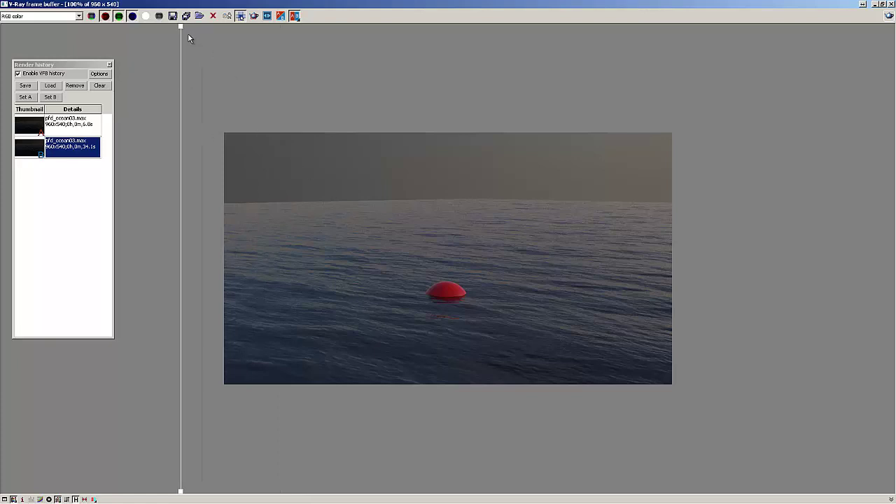
mouse_move(181, 31)
left_mouse_down()
mouse_move(704, 88)
mouse_move(214, 88)
mouse_move(747, 108)
mouse_move(222, 114)
mouse_move(720, 130)
mouse_move(187, 127)
mouse_move(712, 156)
mouse_move(196, 155)
mouse_move(676, 168)
mouse_move(255, 168)
mouse_move(722, 174)
mouse_move(708, 176)
left_mouse_up()
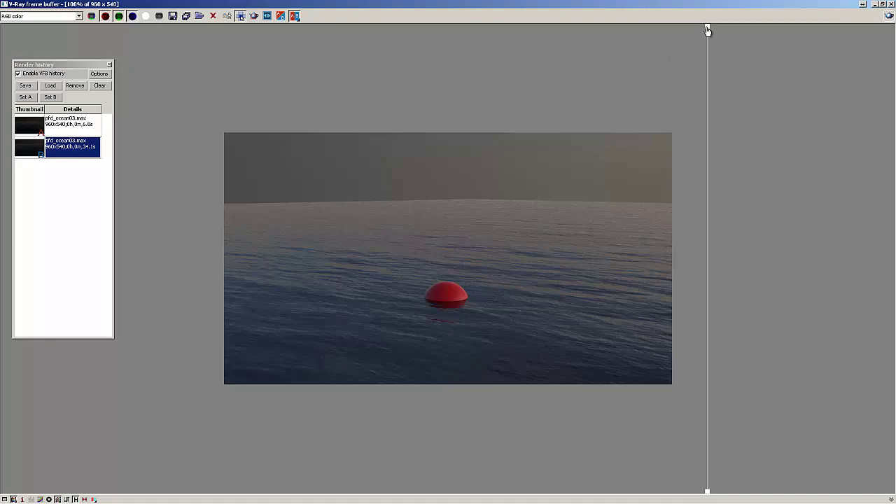
left_click_drag(708, 31, 192, 91)
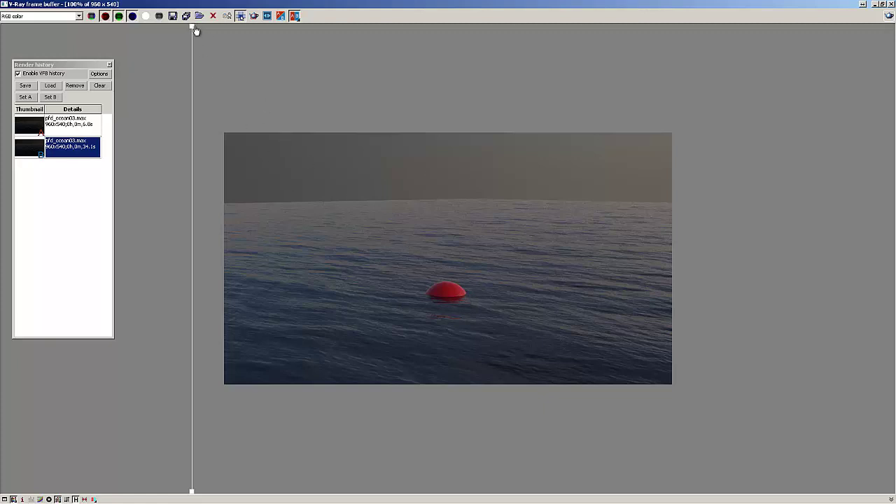
mouse_move(194, 28)
left_mouse_down()
mouse_move(547, 84)
mouse_move(182, 104)
mouse_move(710, 133)
mouse_move(212, 114)
mouse_move(764, 138)
mouse_move(167, 140)
mouse_move(562, 148)
mouse_move(766, 164)
mouse_move(243, 160)
mouse_move(158, 164)
mouse_move(744, 172)
mouse_move(157, 184)
mouse_move(536, 186)
mouse_move(200, 192)
mouse_move(715, 203)
left_mouse_up()
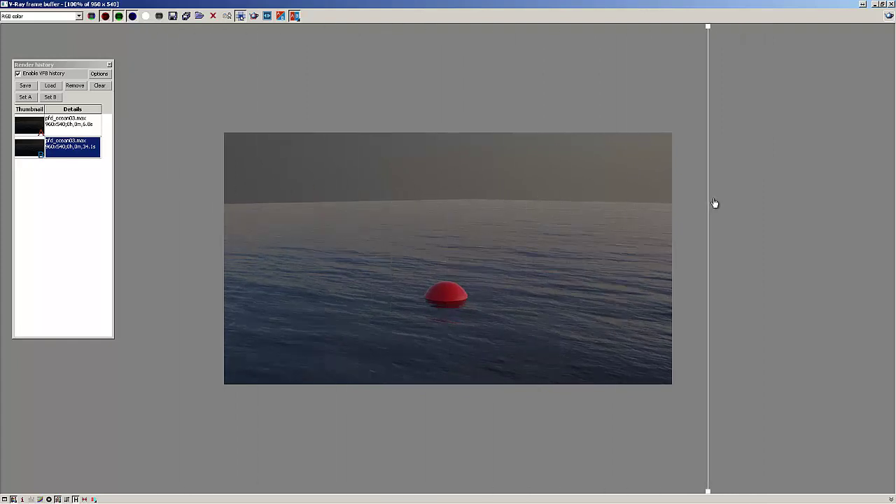
double_click(458, 6)
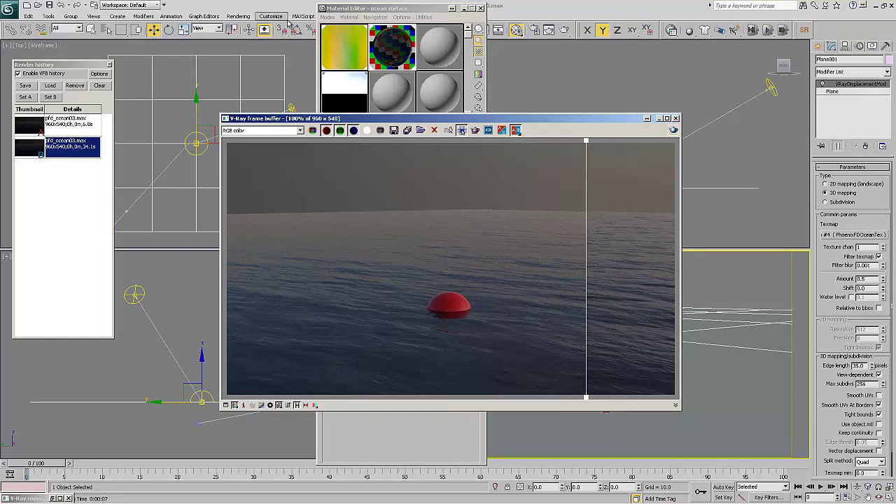
- Open Units Setup and System Unit Setup, then cancel both without changes
left_click_drag(425, 12, 555, 13)
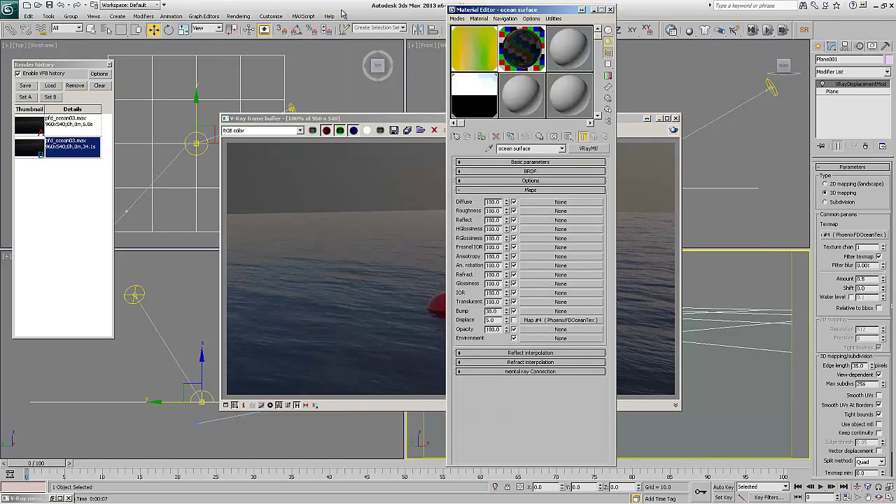
left_click(271, 16)
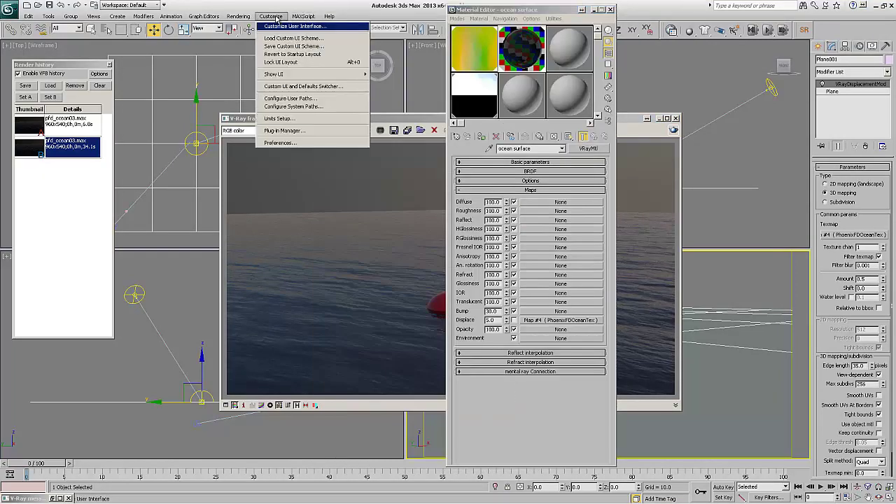
left_click(287, 118)
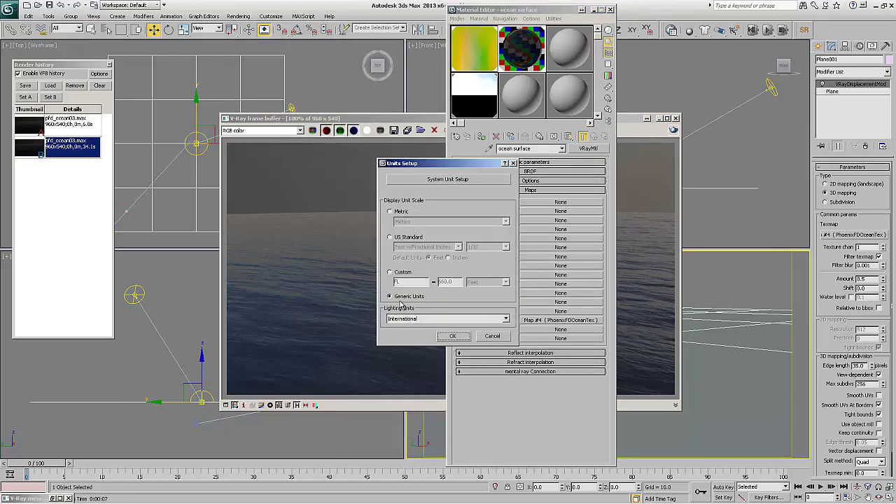
left_click(434, 181)
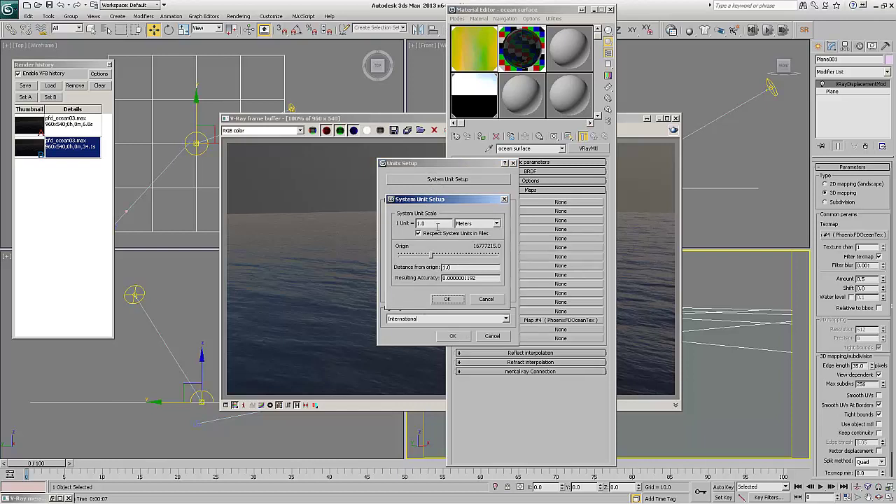
left_click(481, 301)
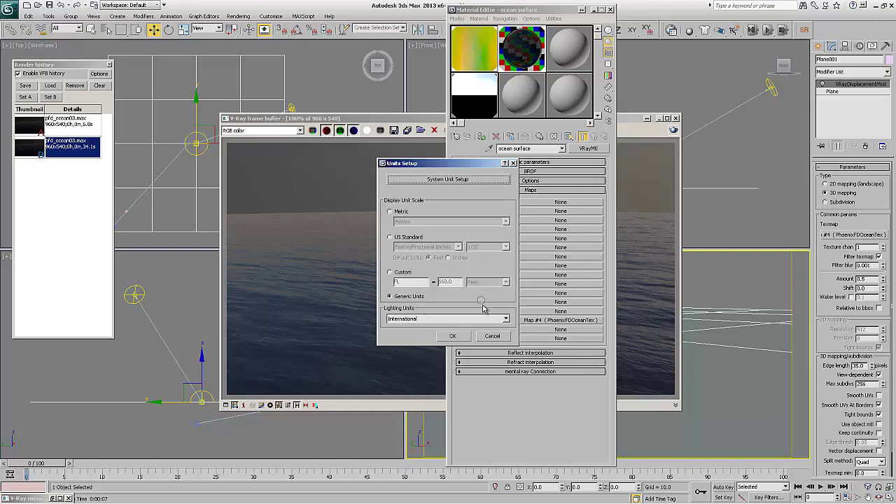
left_click(491, 336)
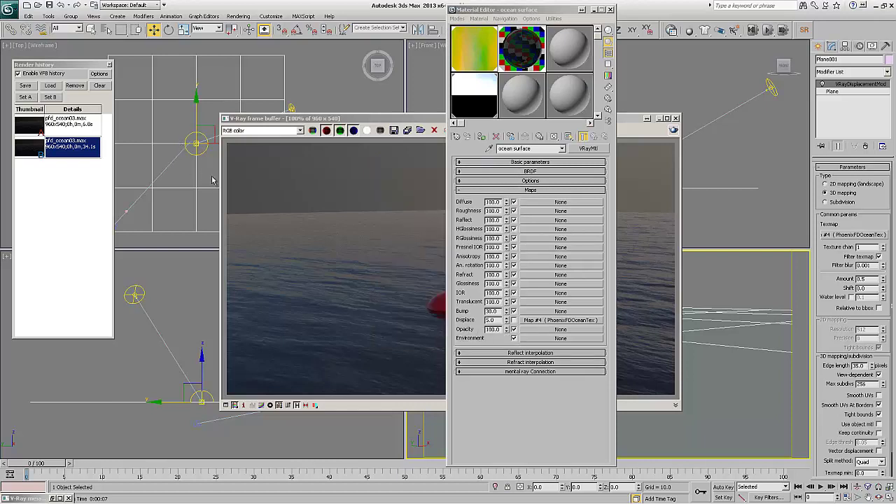
- Review Plane001's length parameter, then show Map #4's ocean texture settings (wind speed 3.0)
left_click(843, 92)
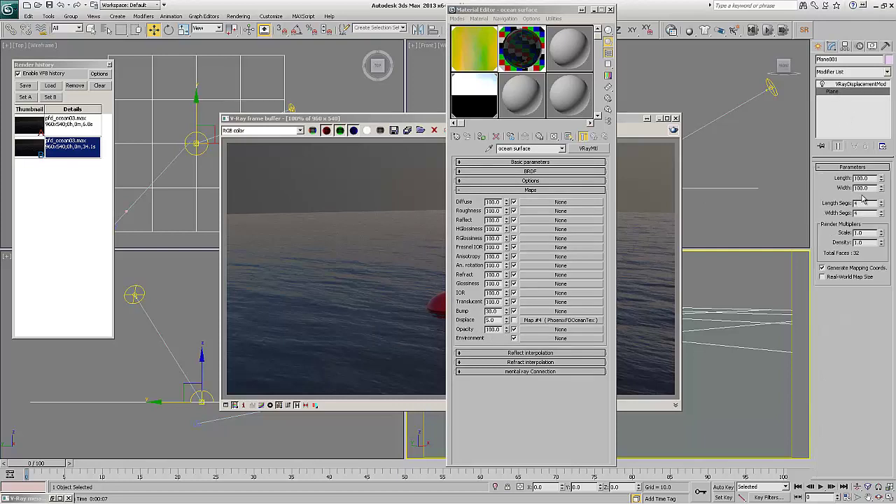
left_click(870, 178)
left_click(480, 63)
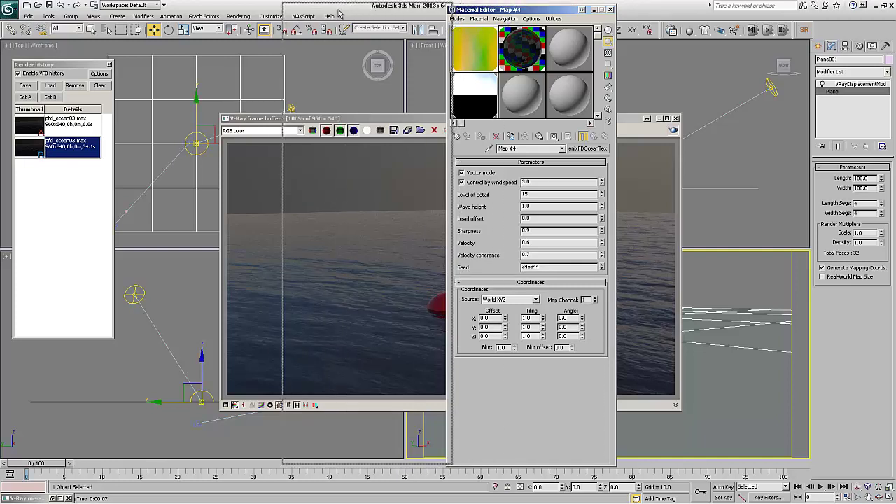
- Move the material editor aside and close the finished render to uncover the ocean parameters
left_click_drag(507, 11, 329, 10)
left_click(840, 84)
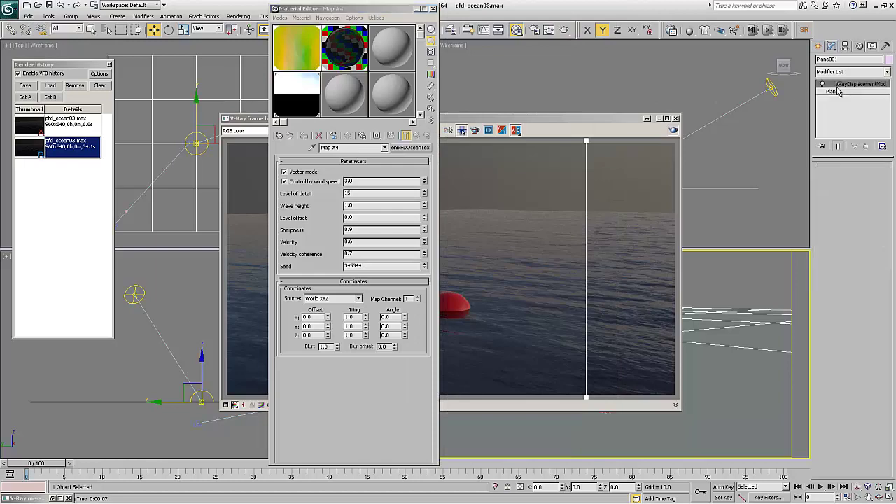
left_click_drag(365, 9, 334, 6)
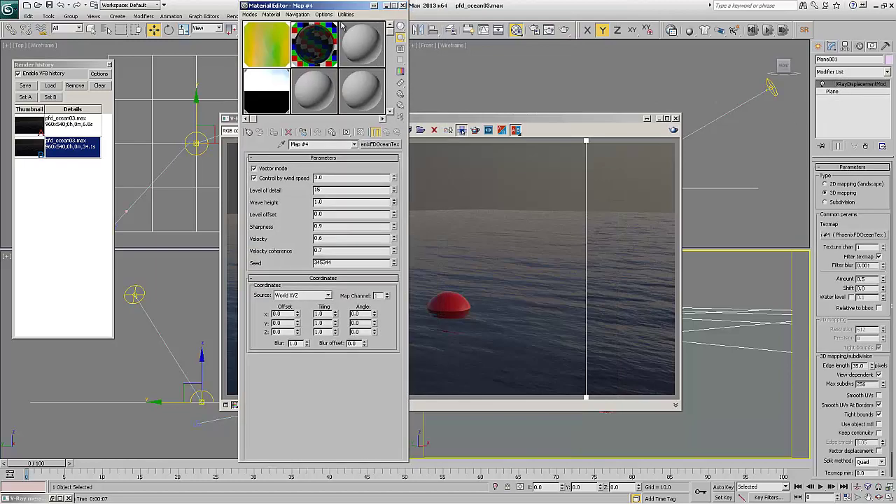
left_click(676, 118)
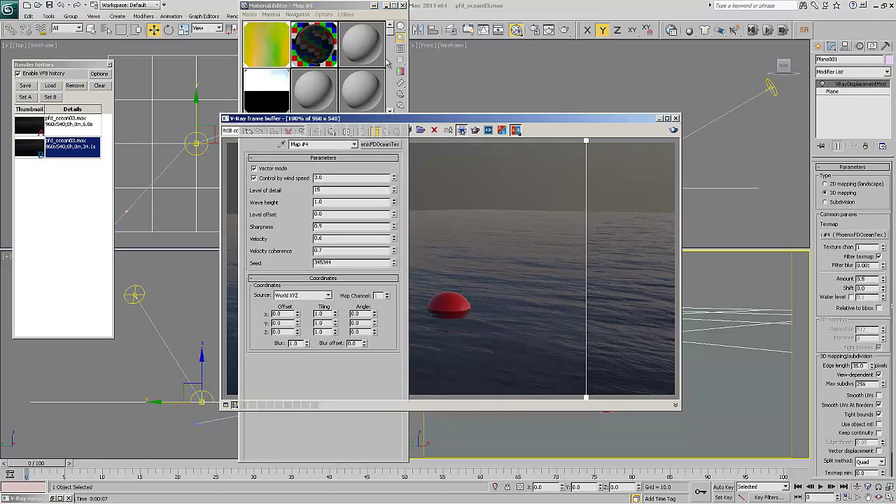
left_click_drag(327, 11, 316, 20)
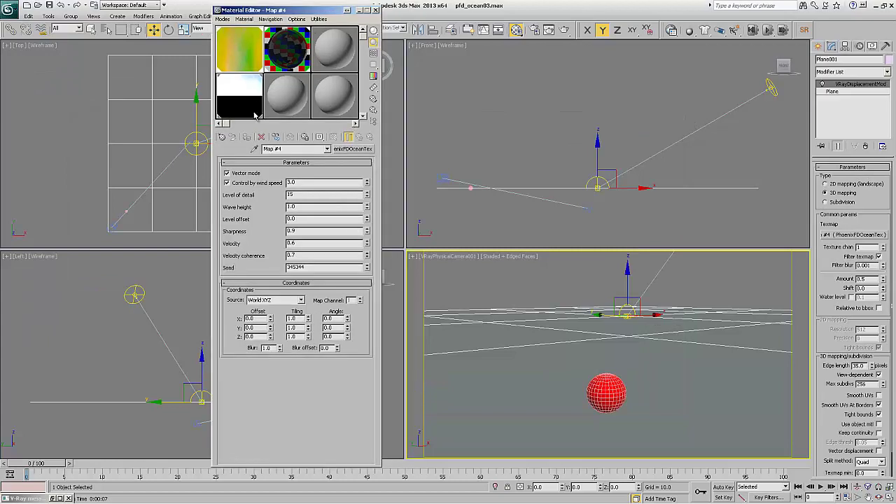
- Raise the ocean texture's wind speed to 6.0 and render the buoy scene
double_click(297, 181)
left_click(310, 183)
key("shift+q")
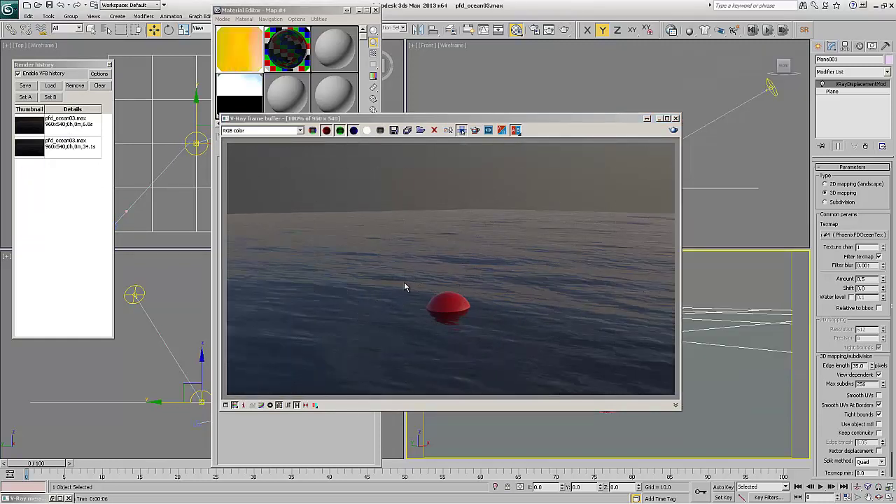
- Set wind speed to 15 and re-render the ocean with the buoy
left_click_drag(424, 121, 610, 143)
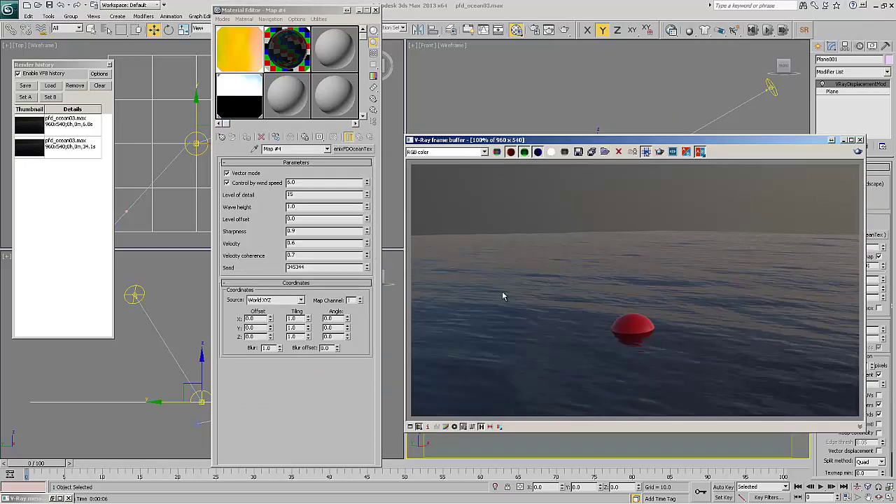
double_click(299, 184)
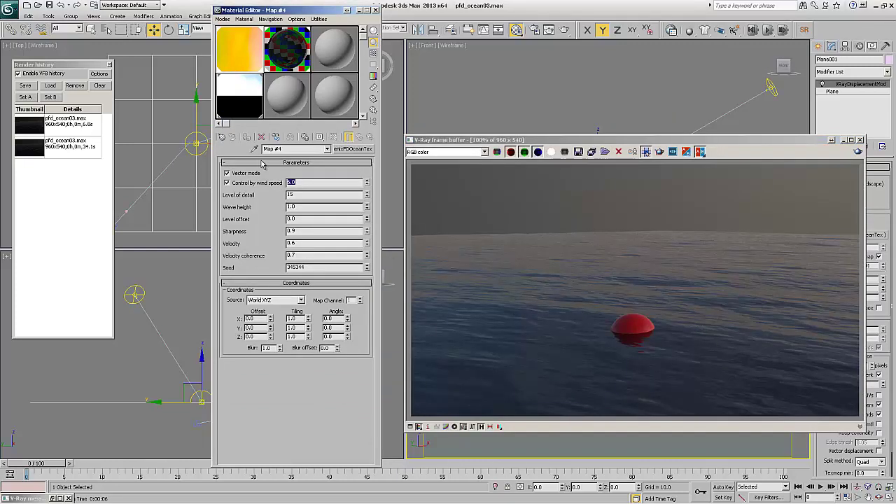
type("15")
key("Return")
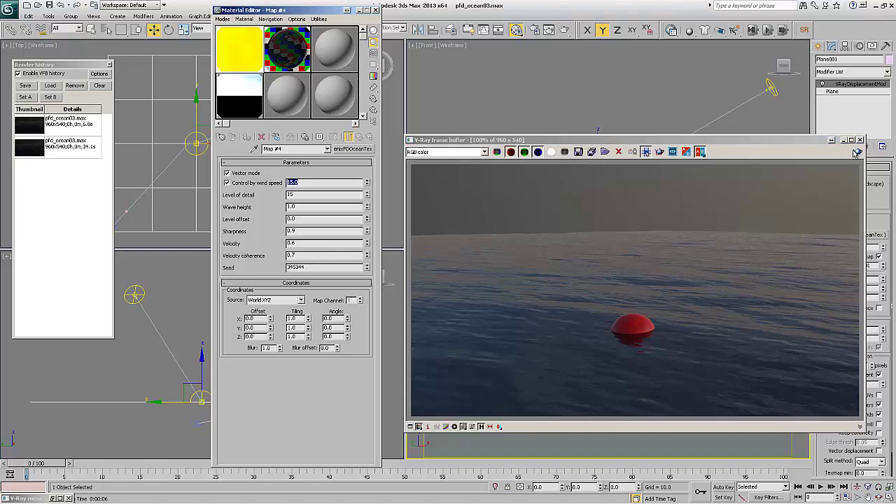
left_click(858, 151)
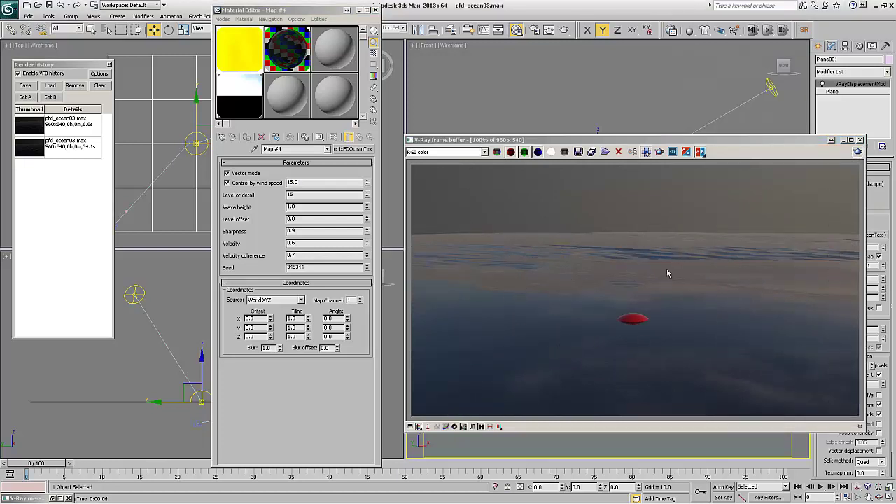
- Lower the ocean wind speed to 4.0
double_click(307, 184)
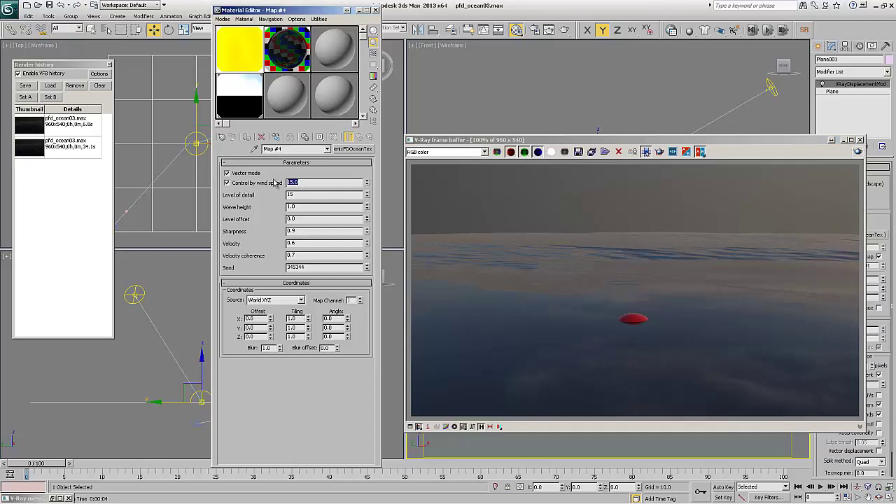
type("34")
key("Return")
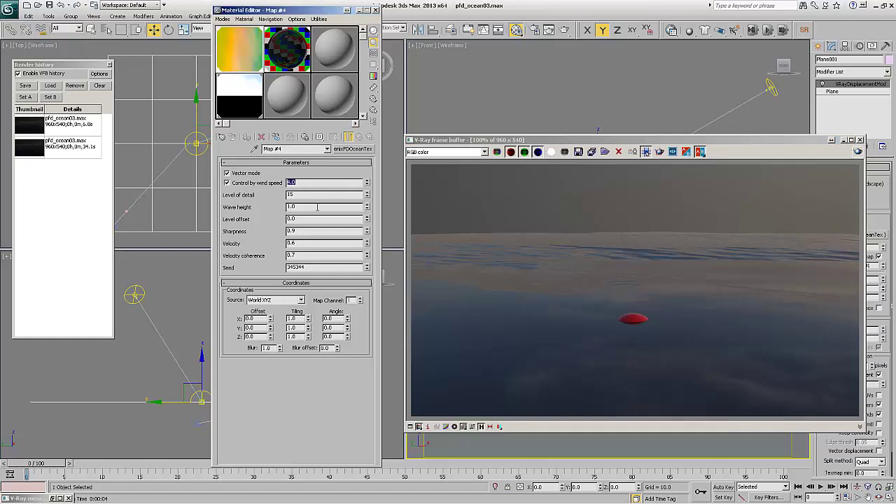
- Render with level of detail 5, restore wind speed 3.0, then render at level of detail 25
double_click(295, 196)
type("3")
left_click(859, 153)
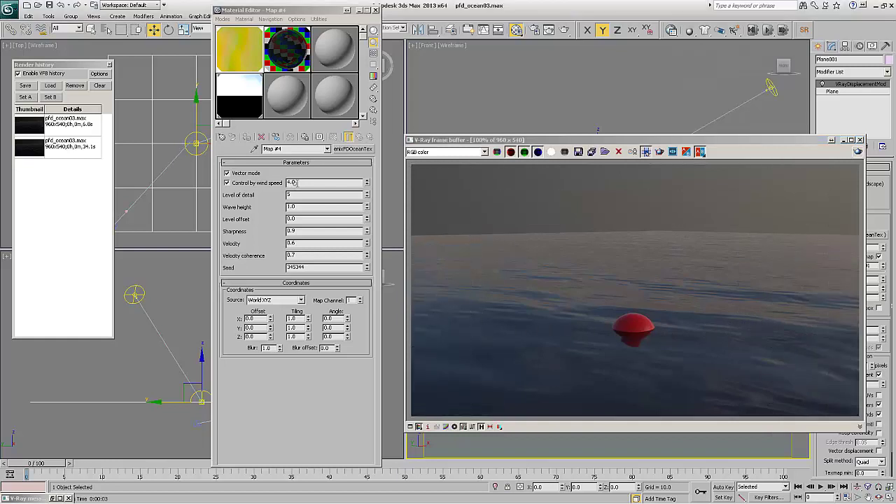
double_click(298, 182)
type("3")
key("Return")
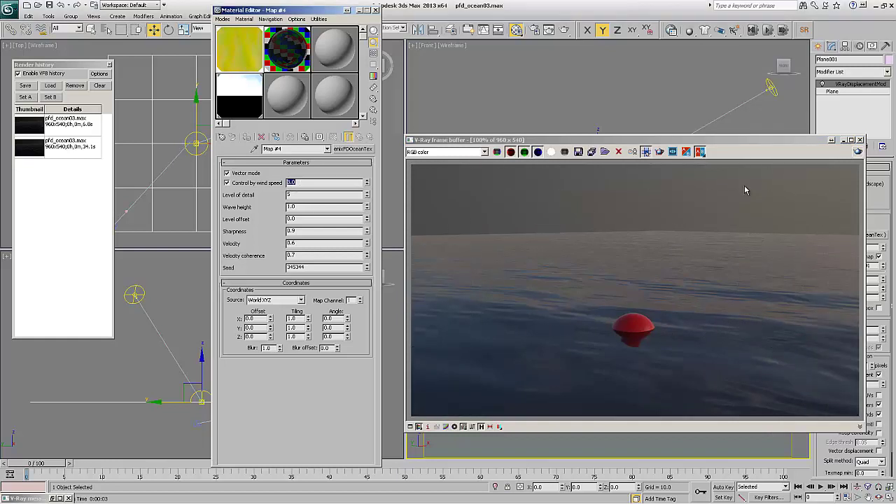
left_click(856, 152)
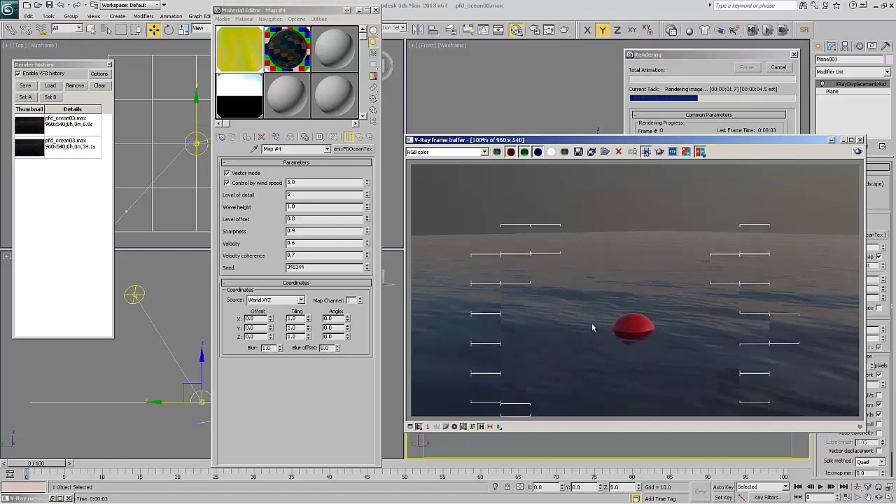
double_click(289, 196)
type("25")
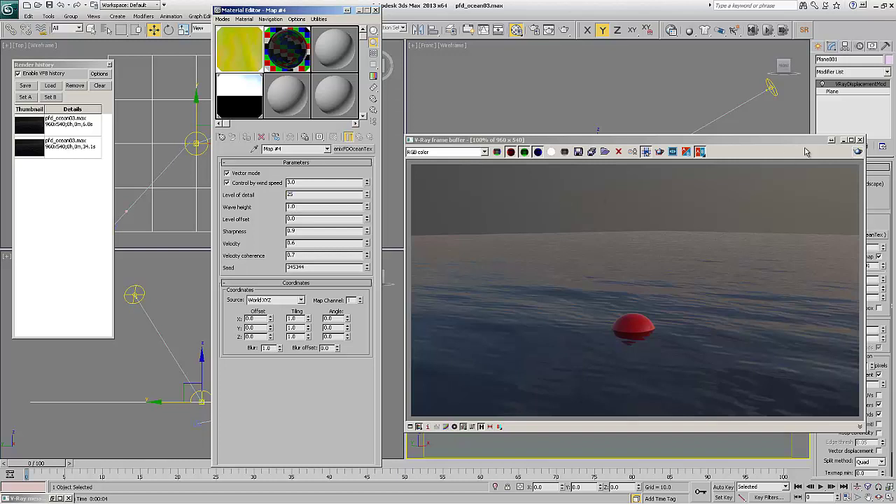
left_click(858, 150)
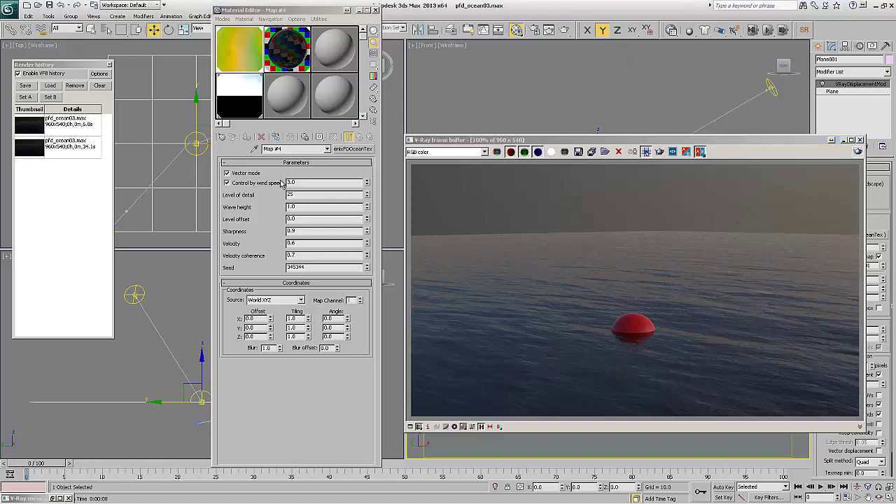
- Set level of detail to 100 and render, zooming the frame buffer to inspect
double_click(299, 194)
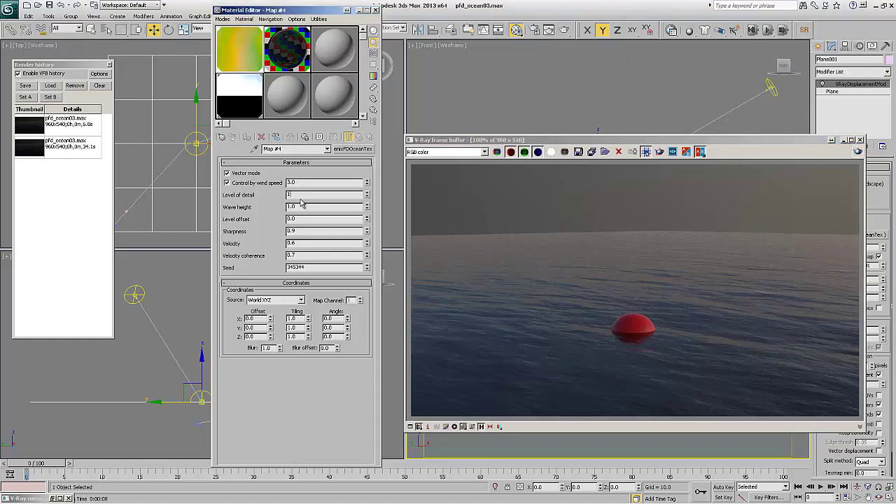
type("00")
key("Return")
left_click(859, 151)
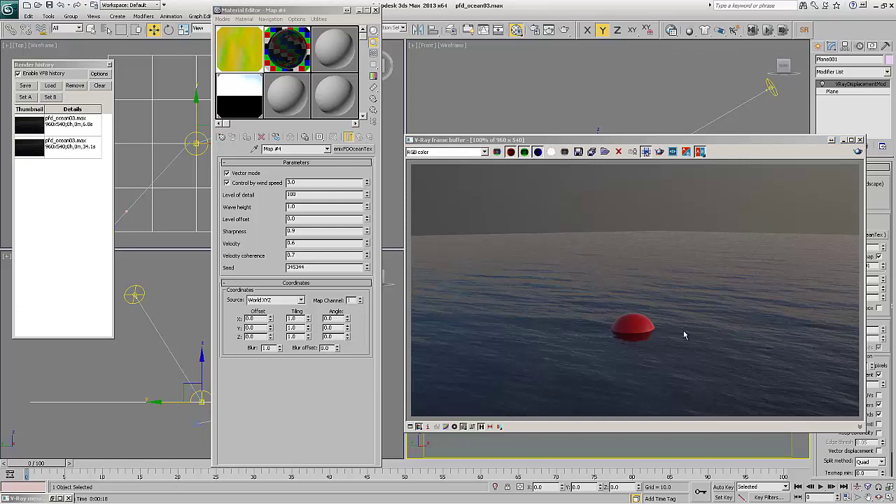
scroll(560, 333, "up", 1)
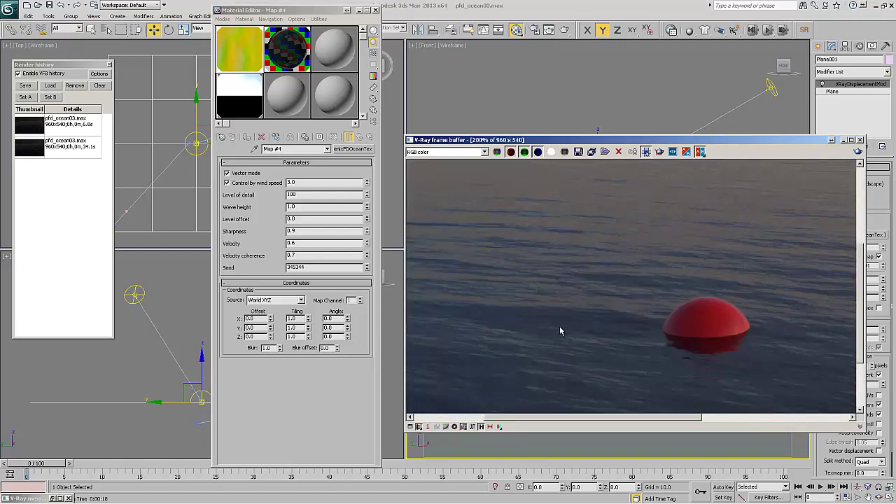
scroll(560, 329, "down", 1)
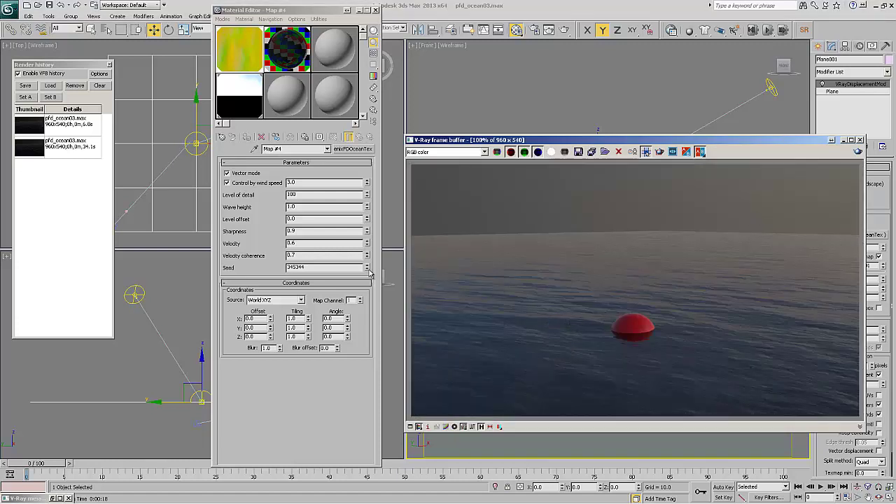
- Render the ocean at level of detail 1, then at 35
key("BackSpace")
key("BackSpace")
key("Return")
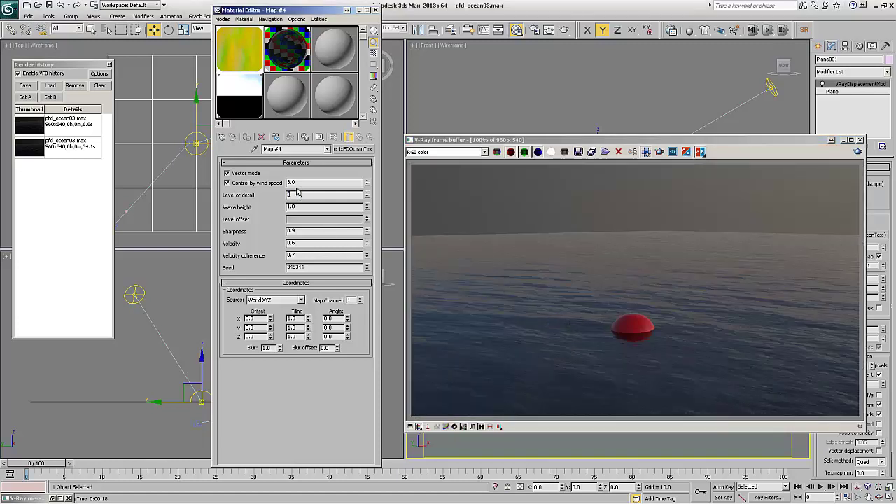
left_click(858, 152)
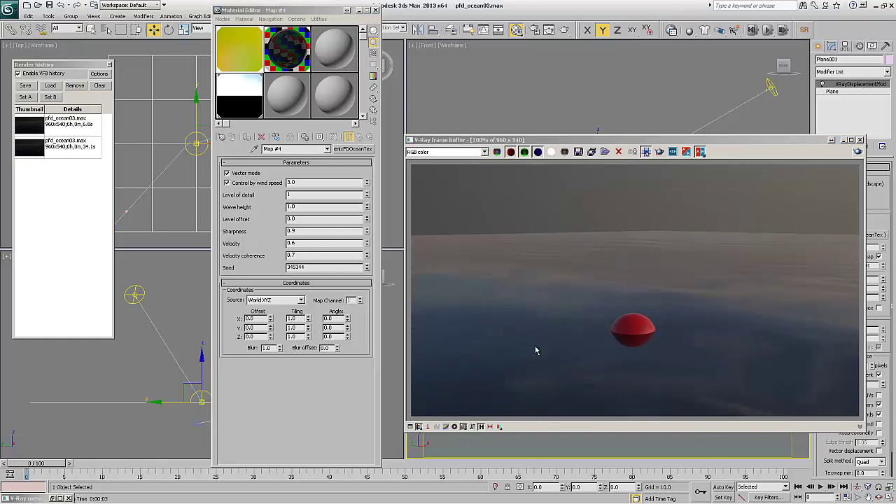
double_click(293, 194)
type("5")
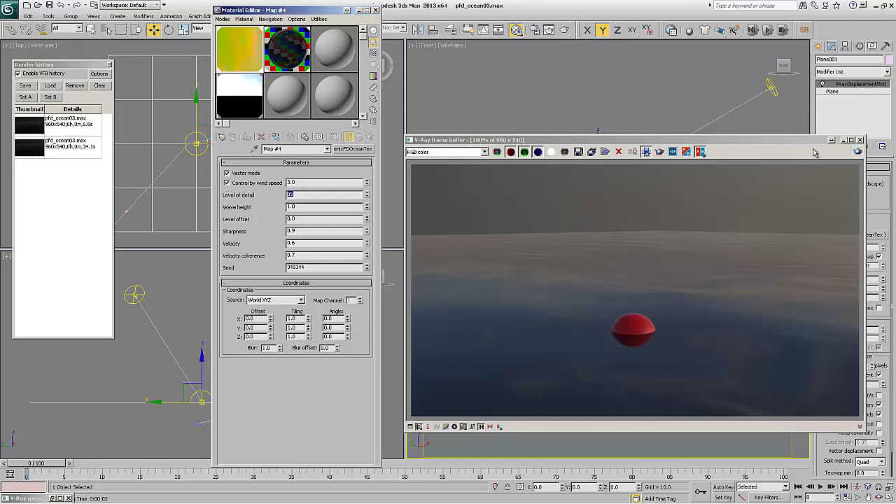
left_click(857, 152)
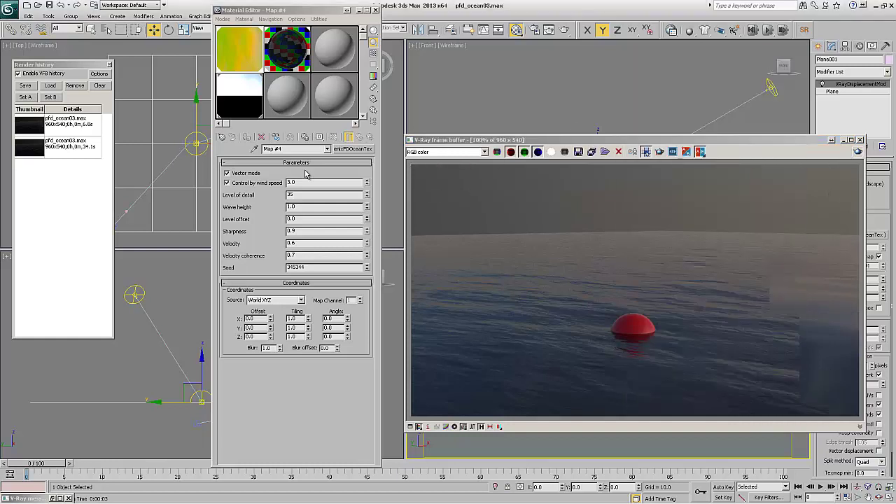
- Set wind speed to 0.5 and render the near-flat sea, then reselect the wind speed value
left_click(301, 182)
double_click(302, 182)
type("15")
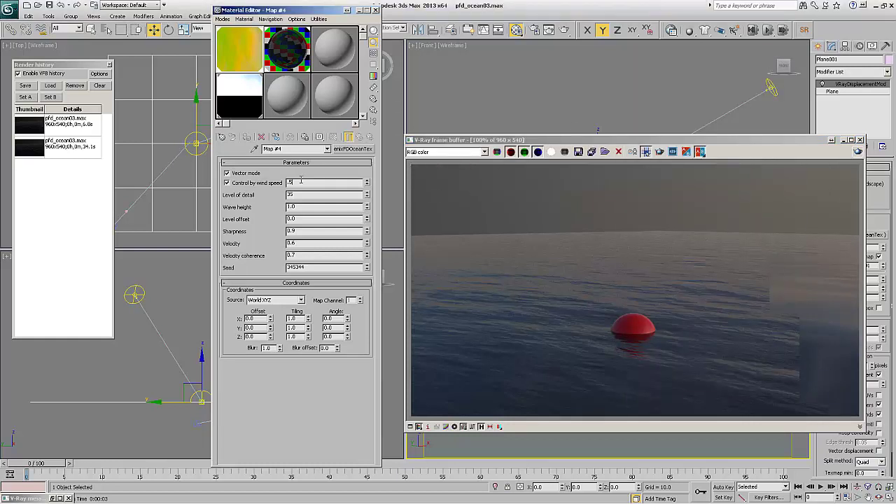
key("Return")
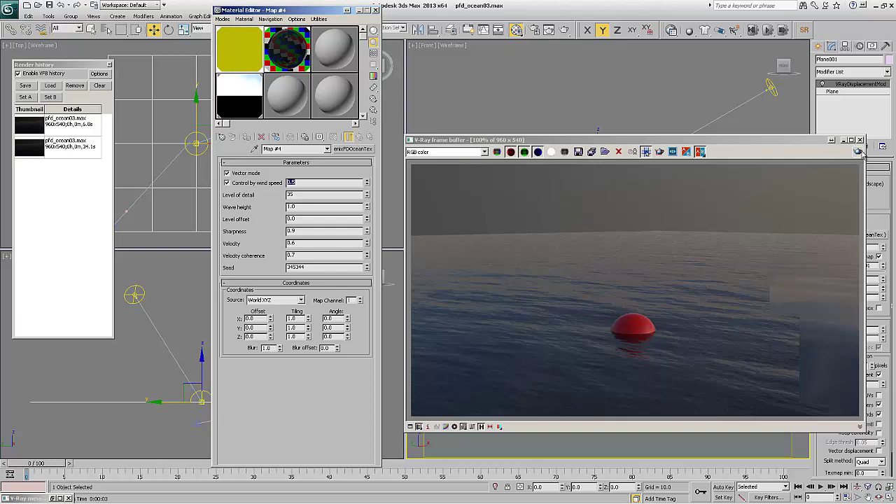
left_click(859, 152)
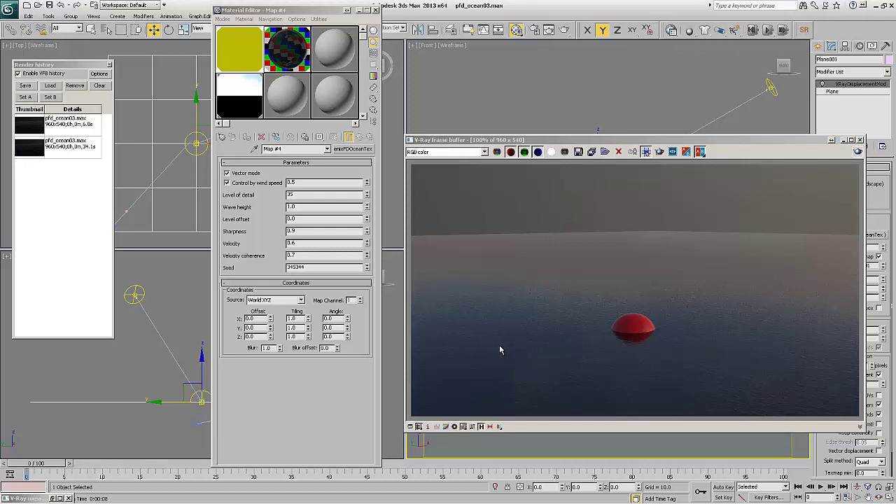
double_click(302, 182)
type("3")
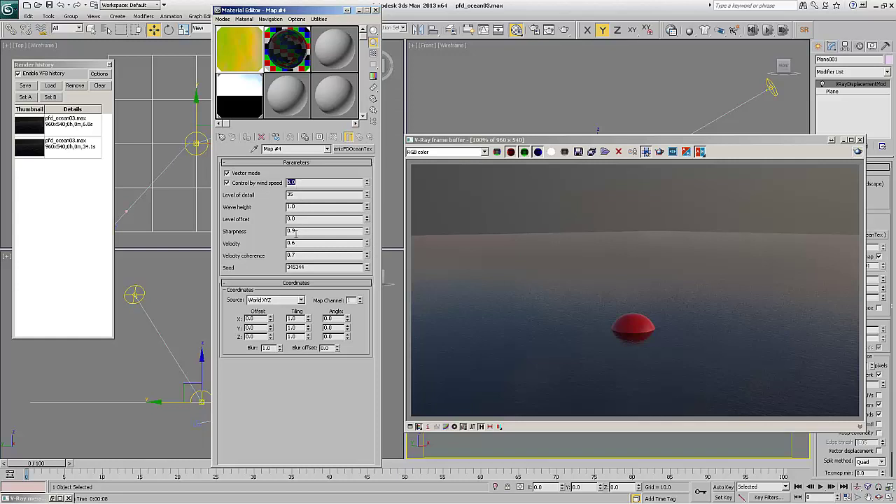
- Render at wind speed 3.0, then try wave sharpness 0.1 and re-render
left_click(857, 151)
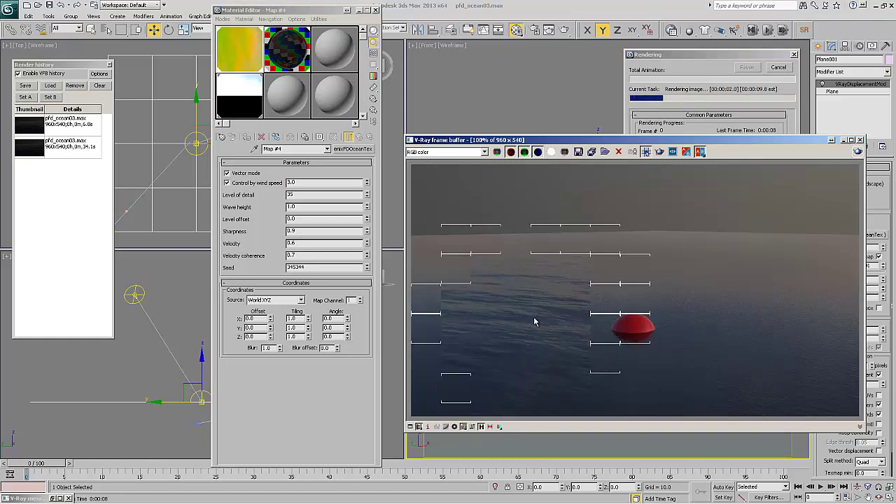
left_click(779, 68)
double_click(299, 231)
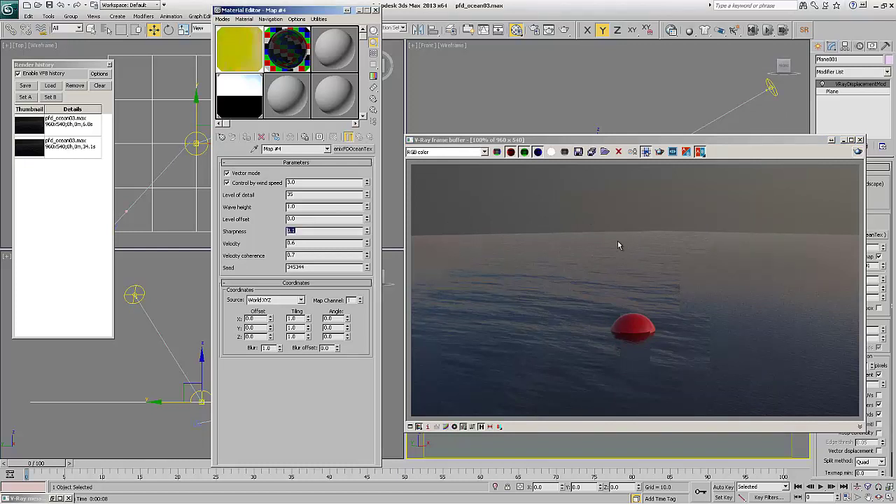
left_click(858, 152)
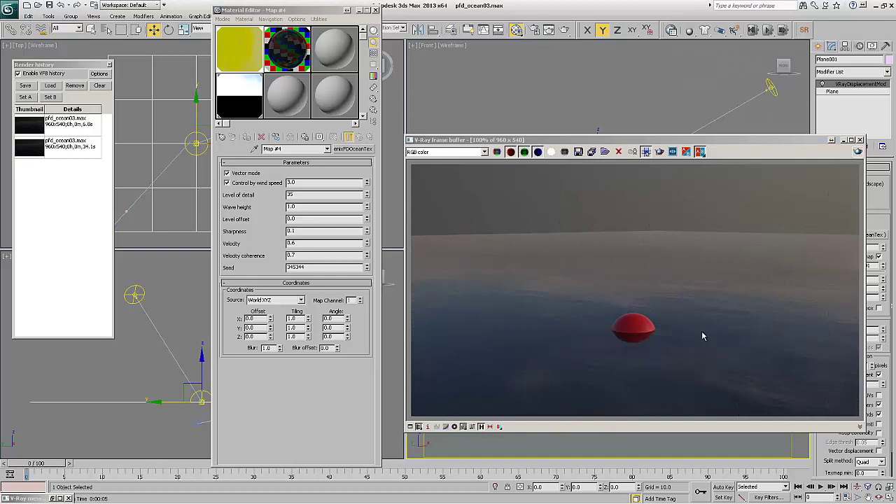
- Raise wave sharpness to 1.0 and render the buoy again
double_click(300, 232)
key("Return")
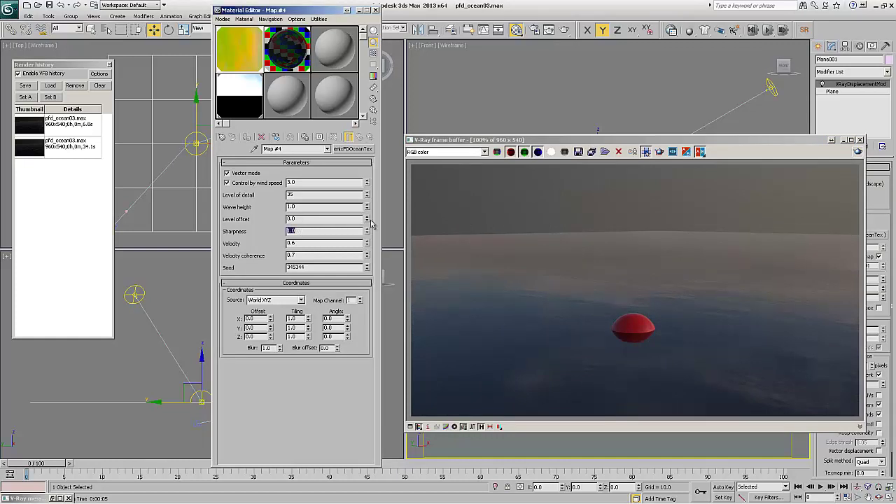
left_click(857, 152)
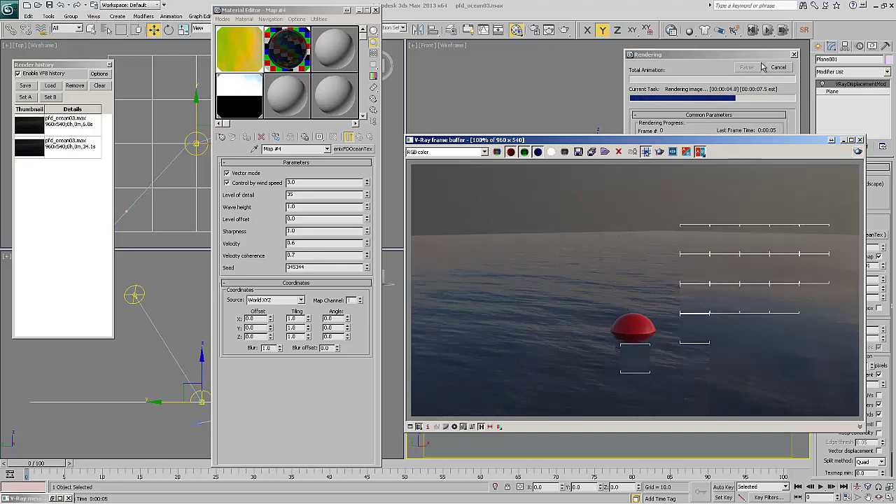
- Set velocity coherence to 0.1 and render, stopping the render partway
double_click(298, 243)
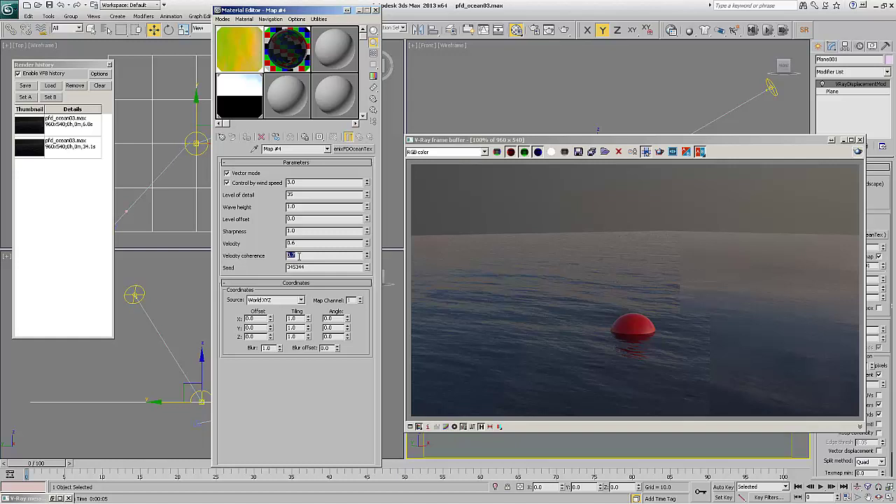
type("1")
key("Return")
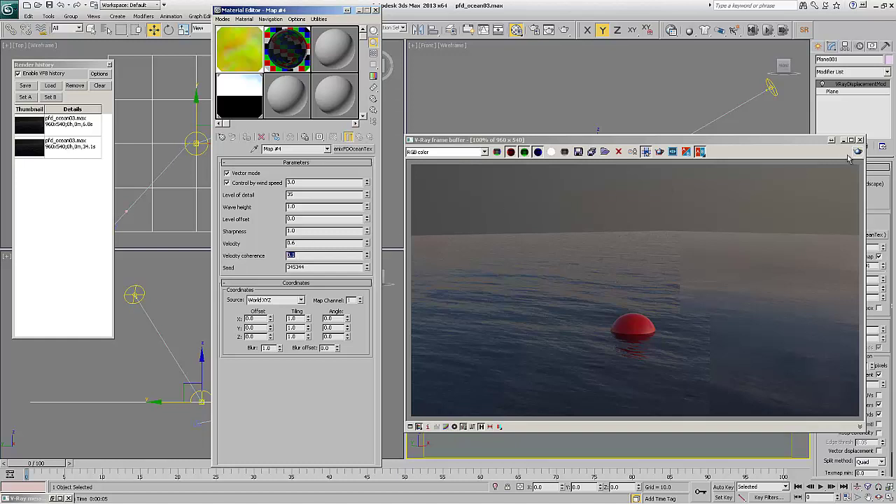
left_click(857, 151)
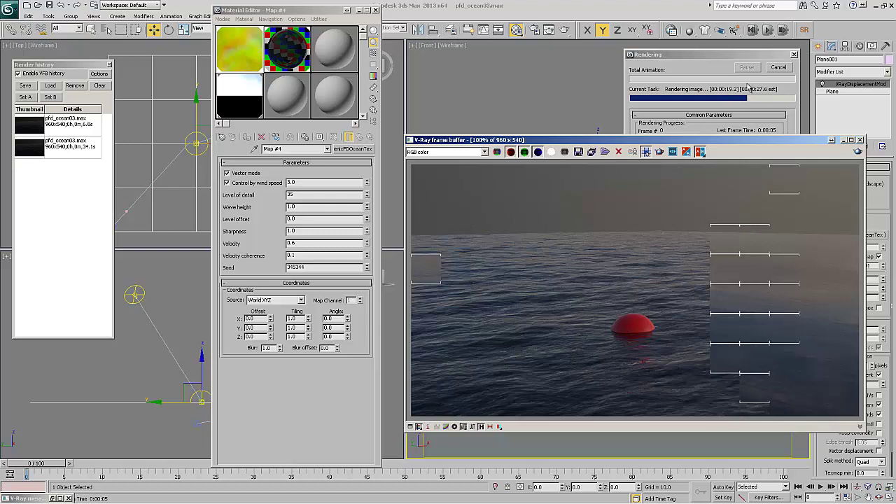
left_click(777, 67)
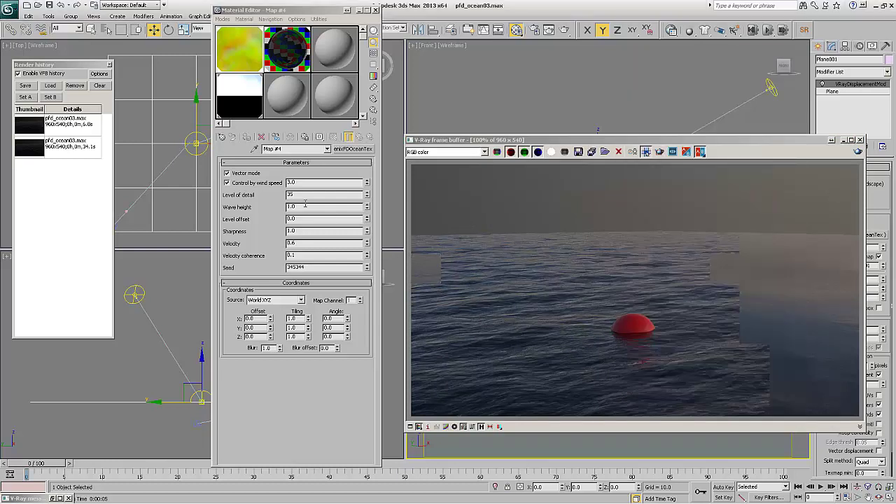
- Test velocity coherence values 1.0 and 0.9, rendering after each change
double_click(297, 256)
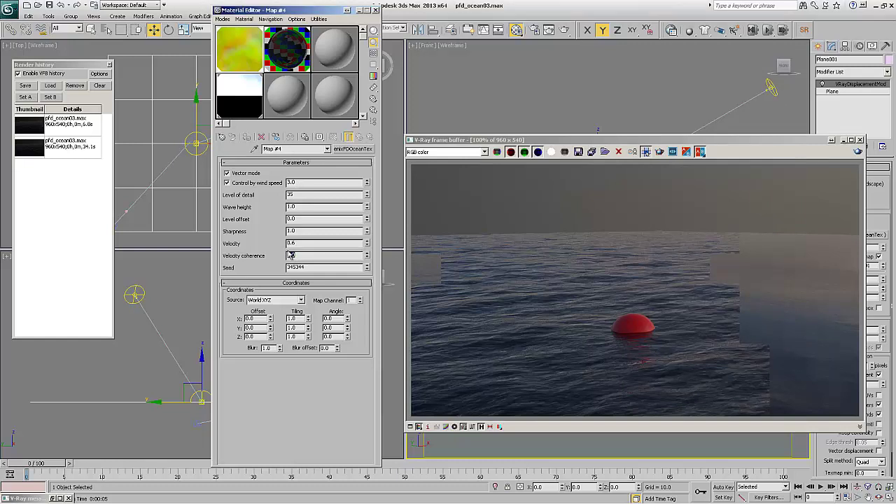
type("1")
left_click(789, 184)
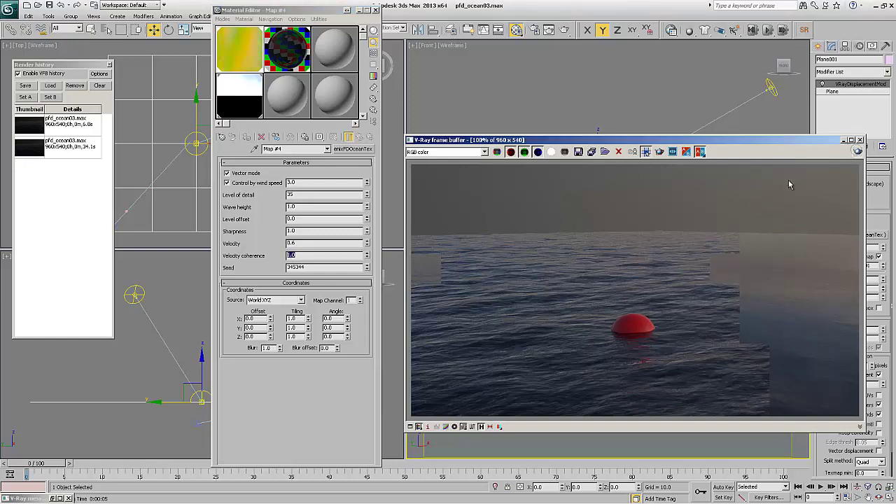
key("shift+q")
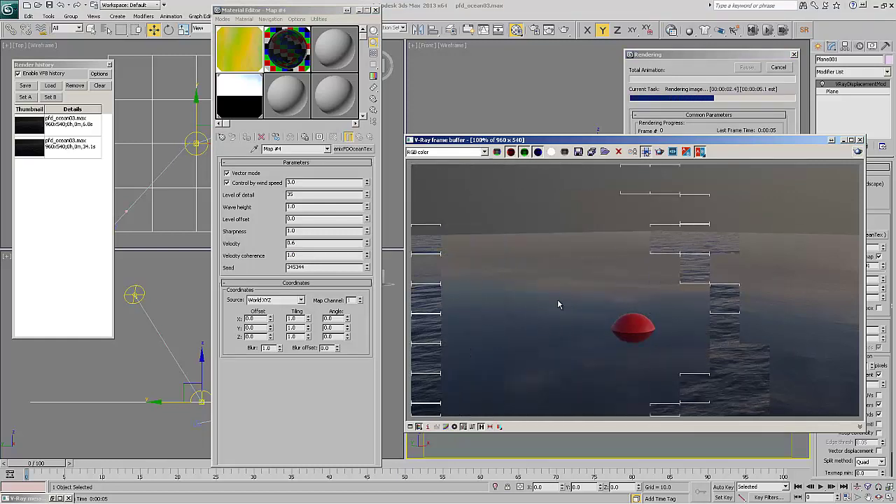
double_click(297, 255)
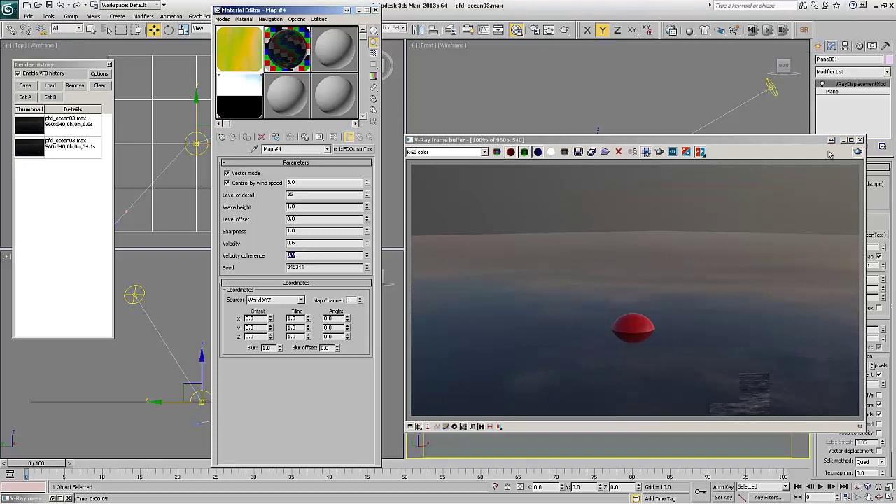
left_click(858, 152)
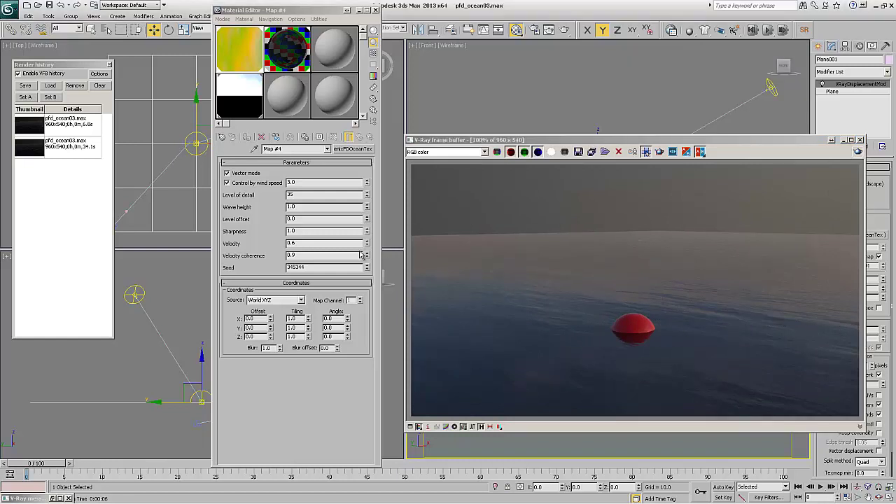
double_click(294, 256)
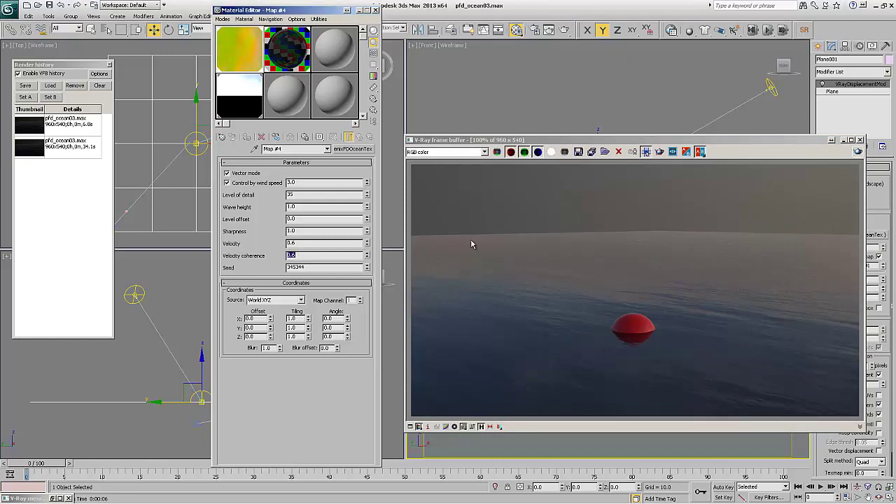
left_click(856, 152)
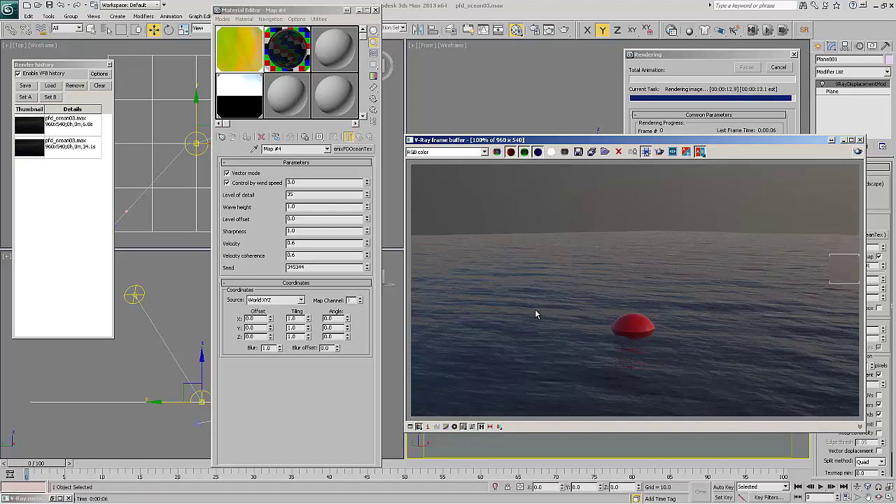
- Return velocity coherence to 0.1, render, and stop partway
double_click(292, 256)
type("1")
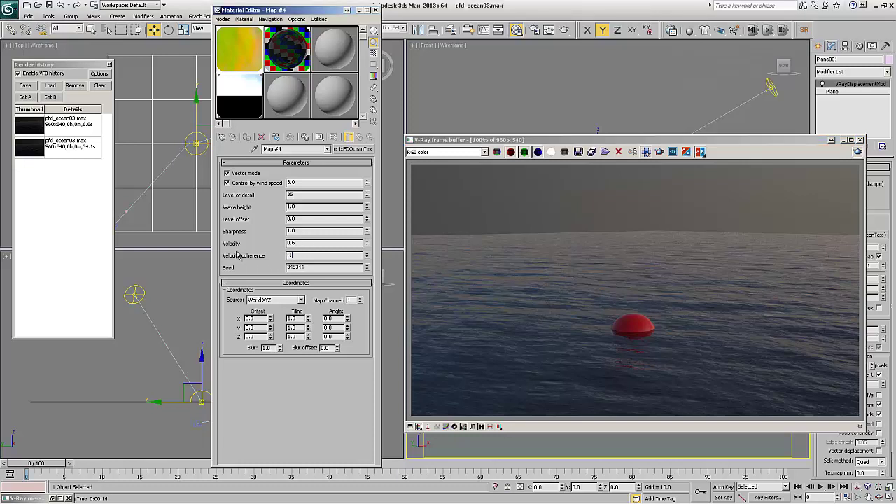
key("Return")
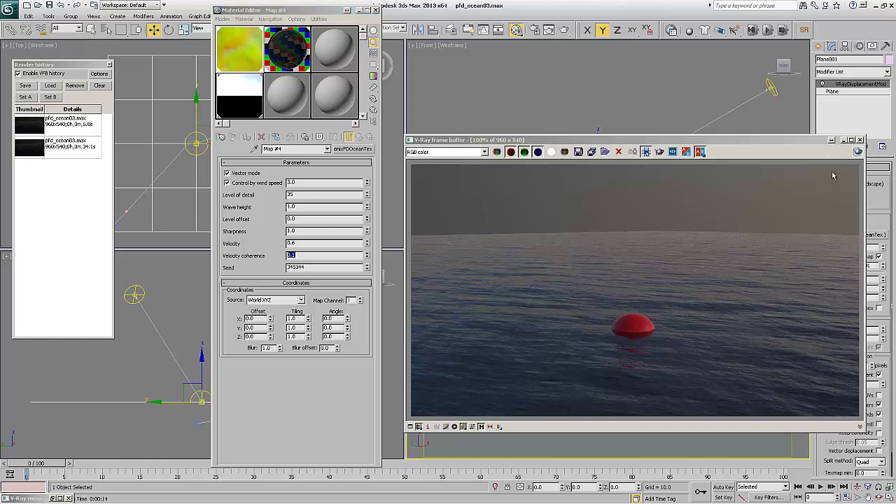
key("shift+q")
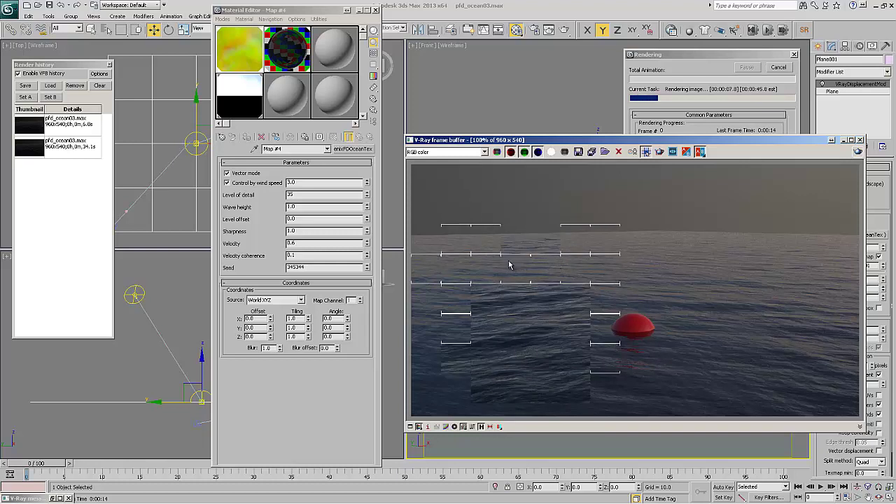
left_click(779, 67)
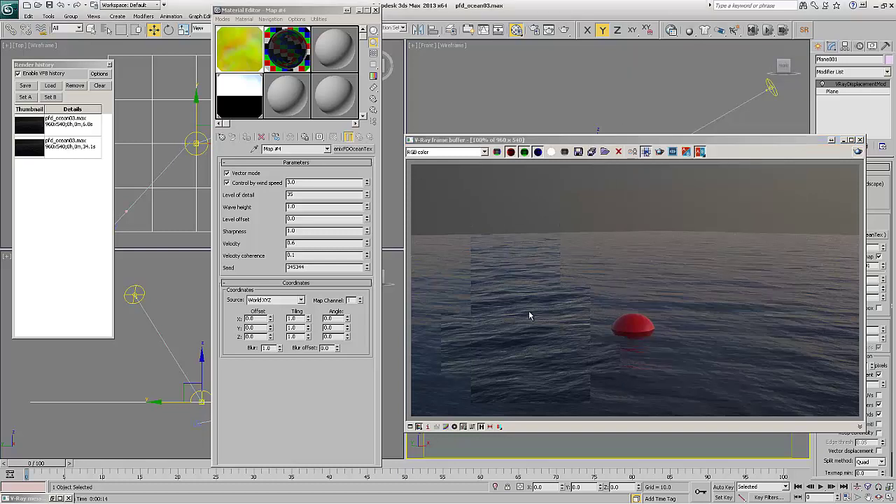
- Try wind speed 5.0 and render, cancelling partway
double_click(307, 183)
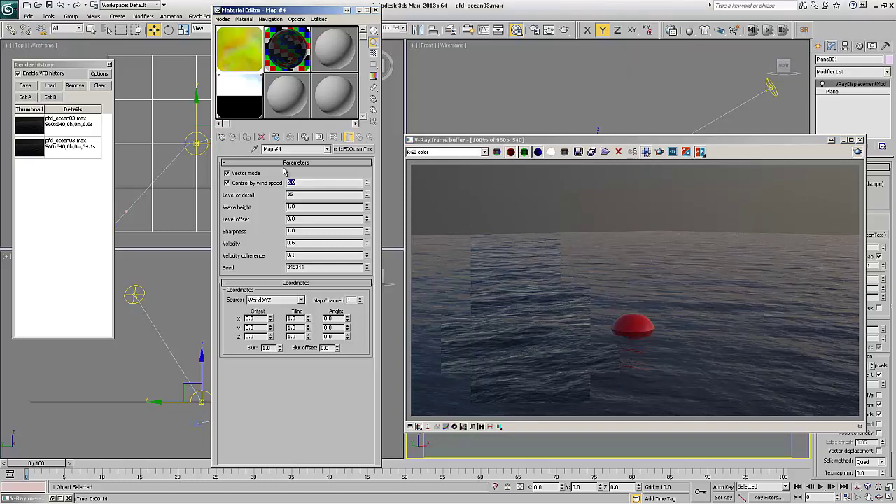
left_click(858, 151)
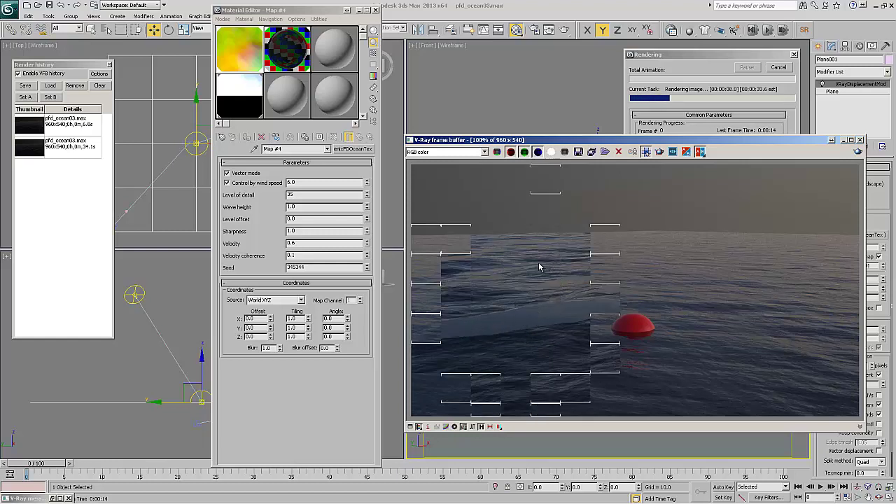
left_click(778, 67)
- Set wind speed to 4.0, render the choppy sea fully, and minimise 3ds Max
double_click(301, 182)
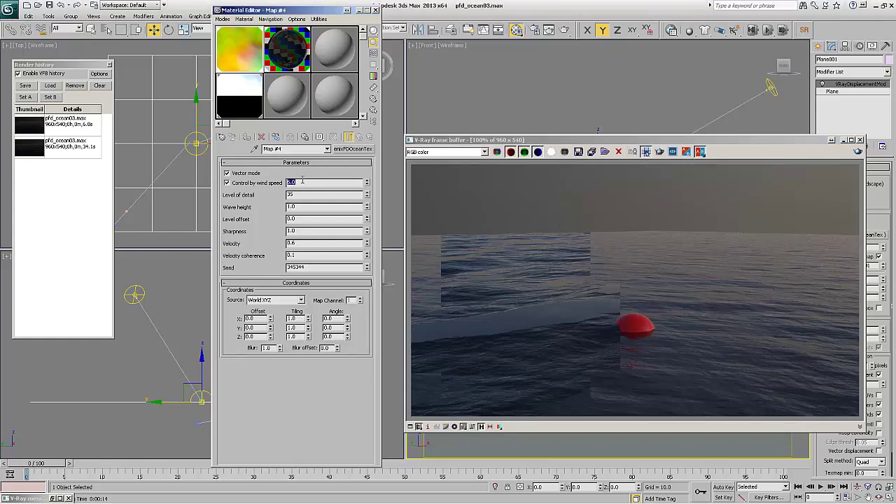
type("4")
left_click(858, 151)
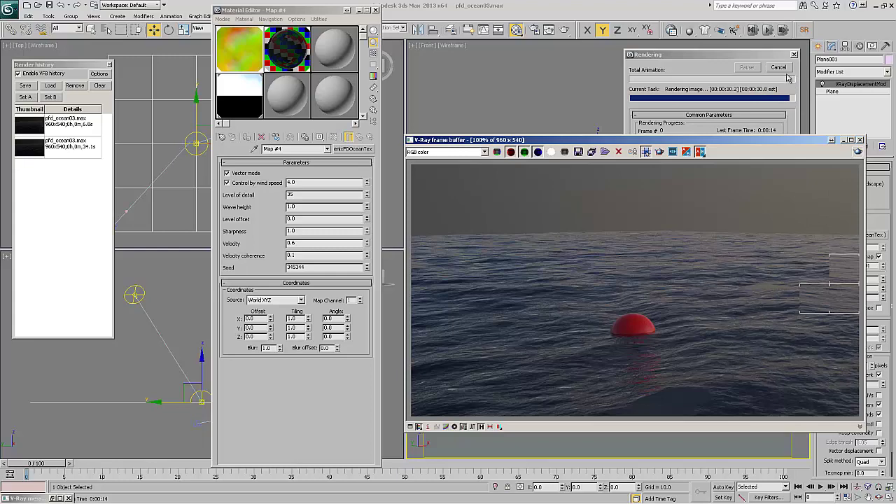
left_click(872, 7)
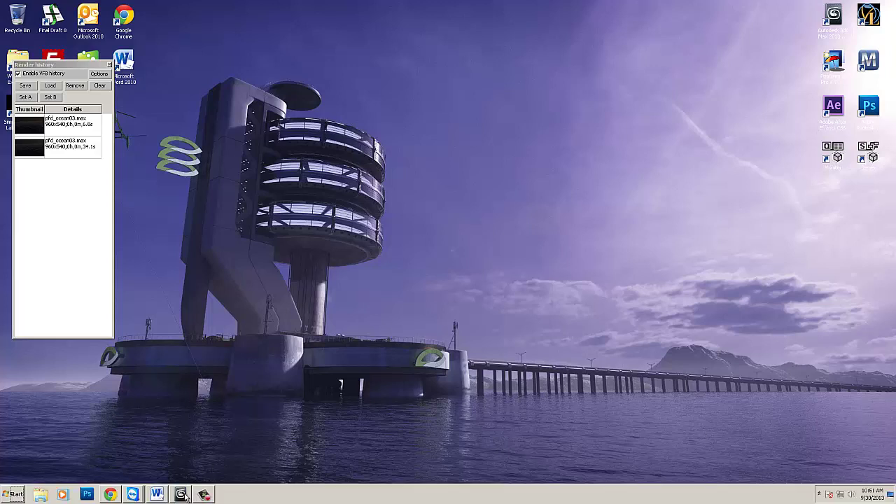
- Restore 3ds Max from the taskbar and bring up the screen recorder's controls
left_click(185, 496)
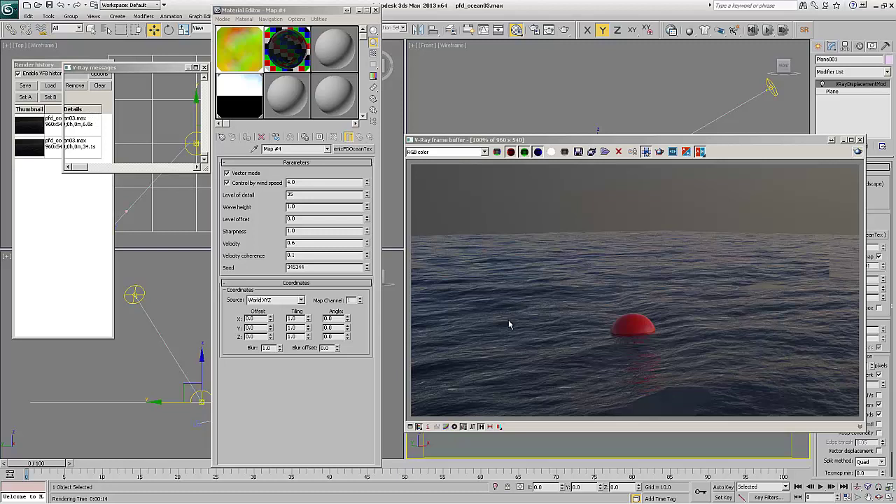
left_click(226, 497)
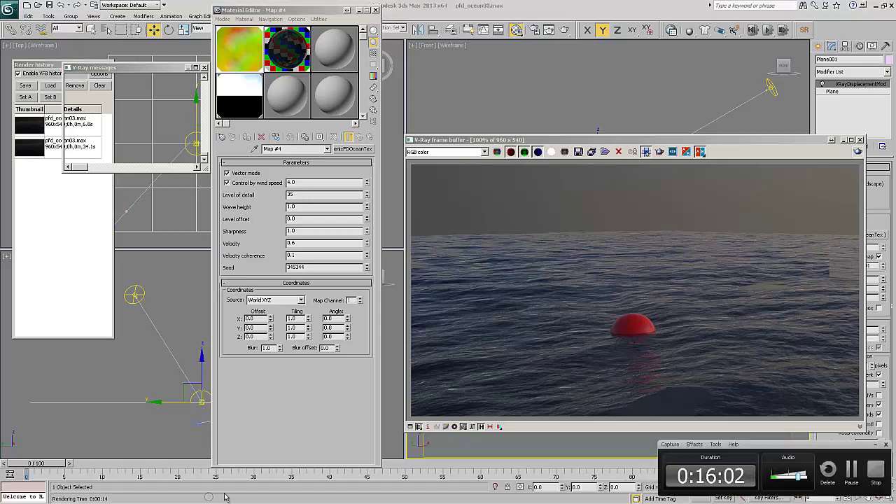